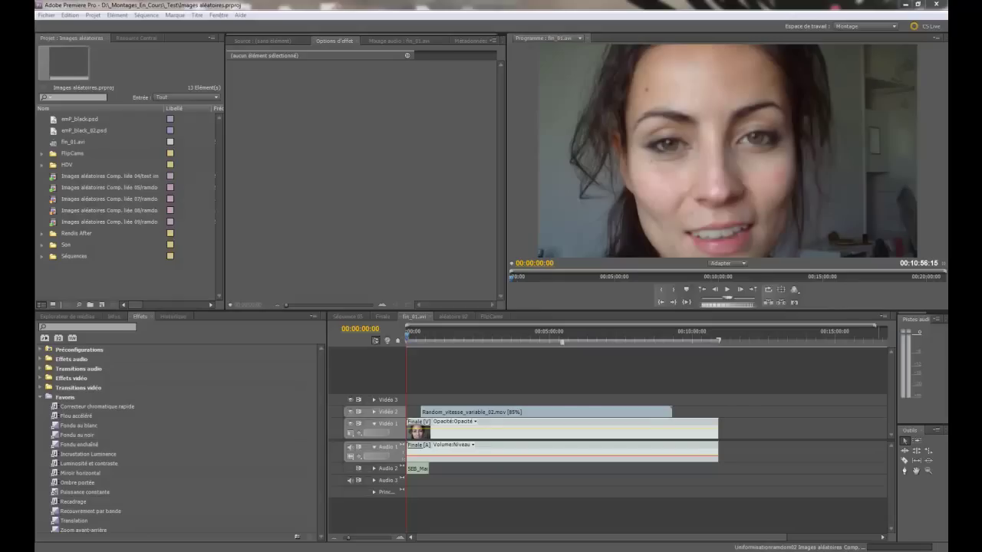
Play back the opening of the fin_01.avi sequence and pause on the close-up after the EMP logo
left_click(524, 367)
key("space")
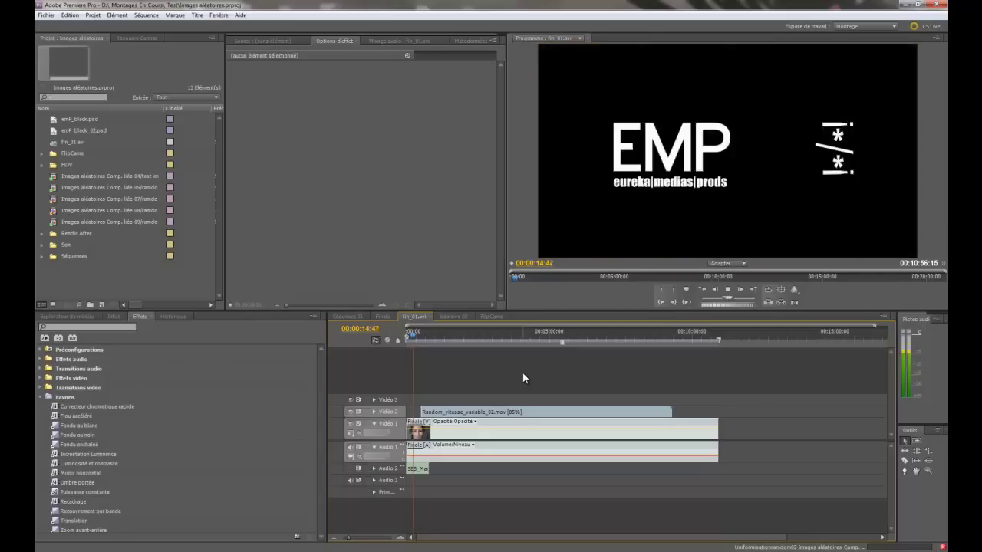
key("space")
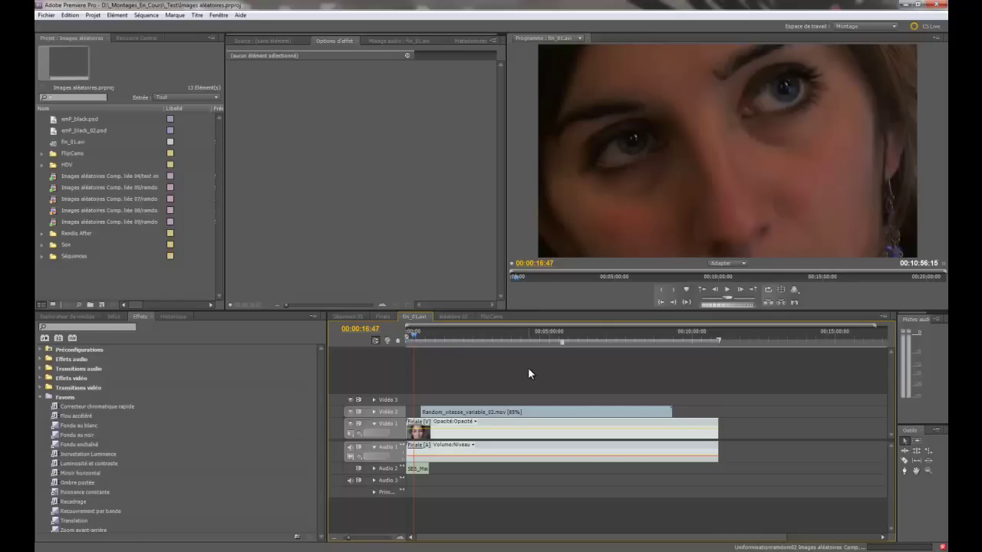
Open the FlipCams bin in its own window to look through its clips, and close it again
left_click(53, 153)
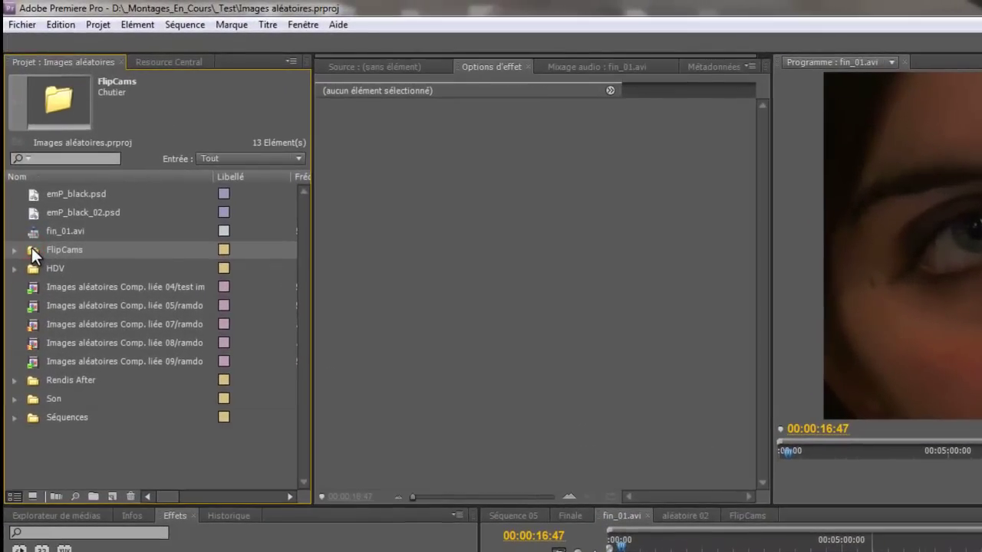
double_click(31, 248)
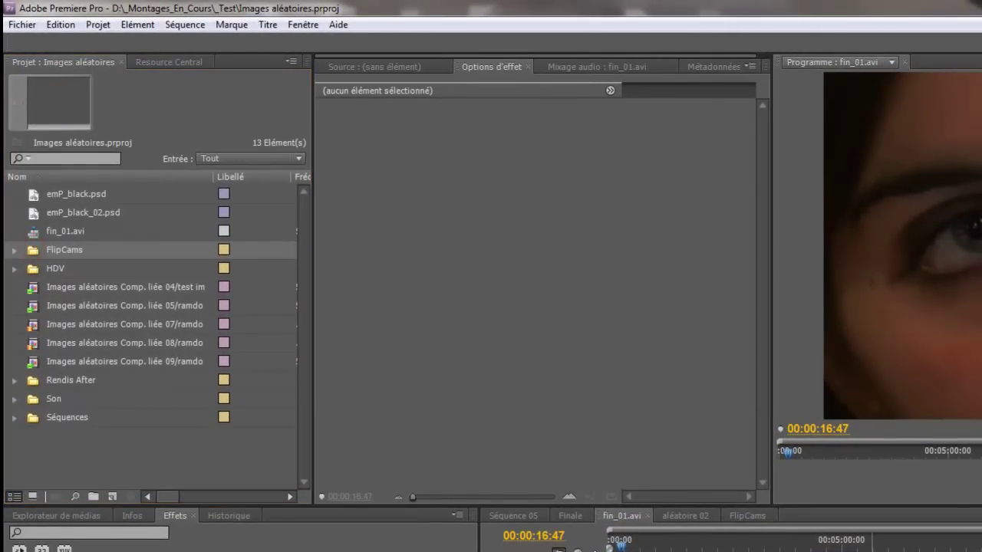
left_click_drag(717, 208, 676, 161)
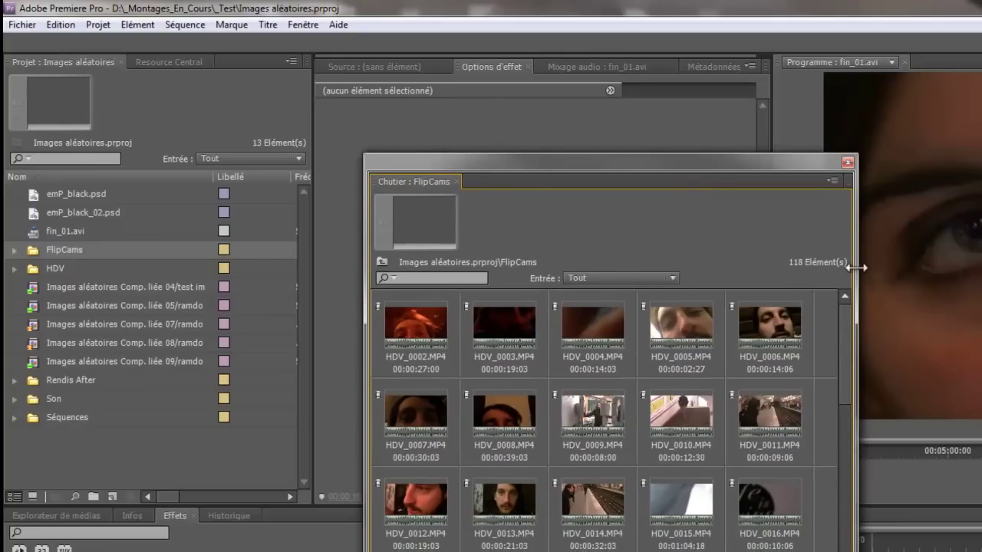
left_click(846, 163)
Create a new sequence from the FlipCams bin and skim through its clips at several points
left_click(34, 251)
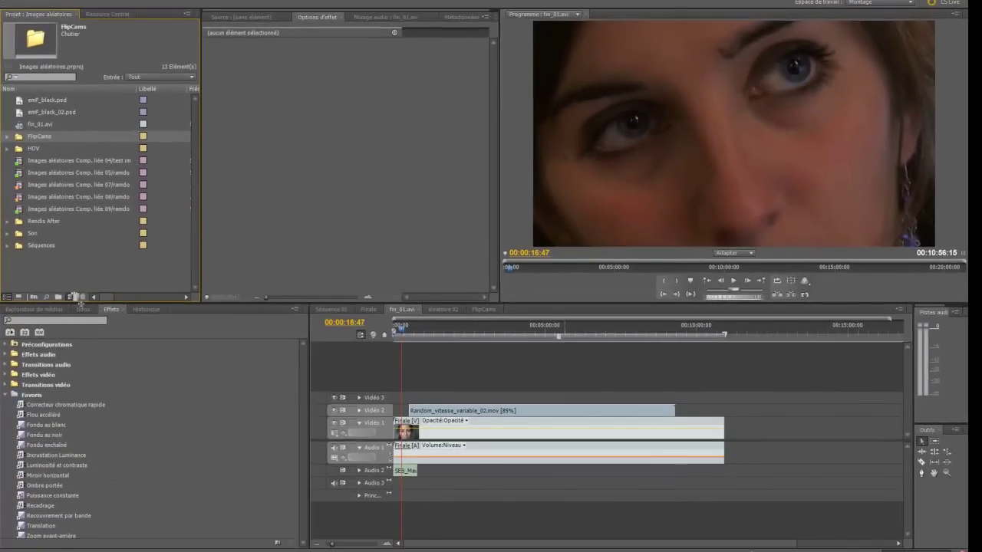
left_click_drag(74, 296, 74, 295)
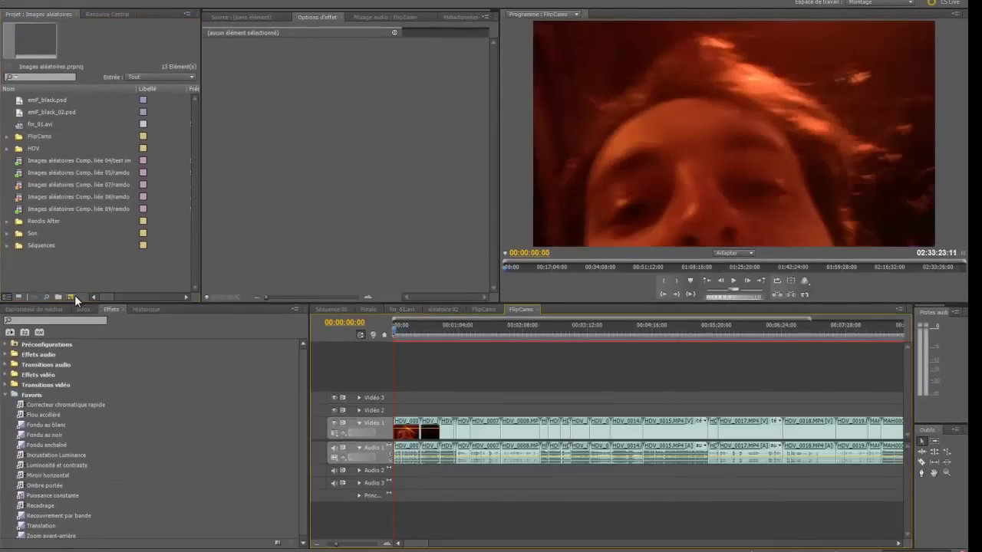
left_click(473, 330)
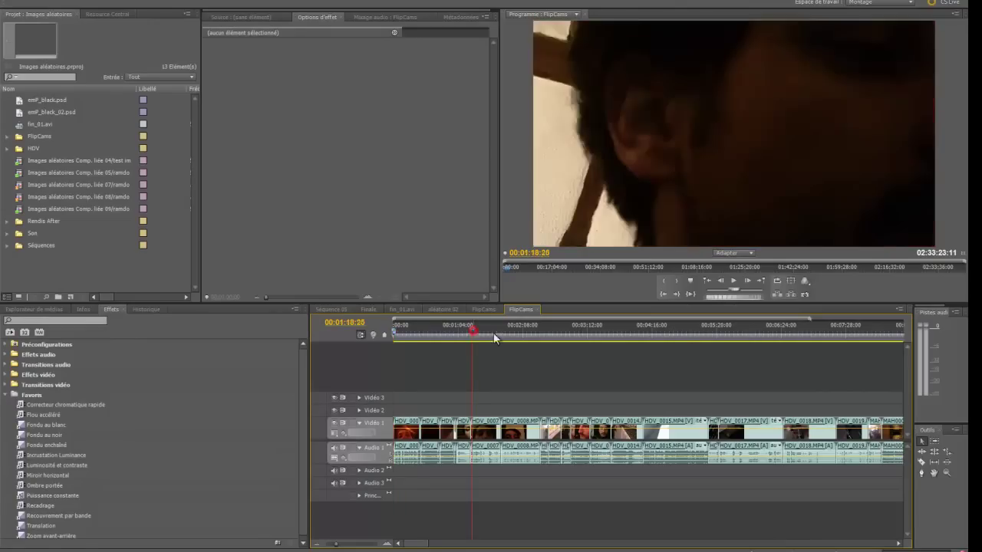
left_click(618, 333)
left_click(423, 329)
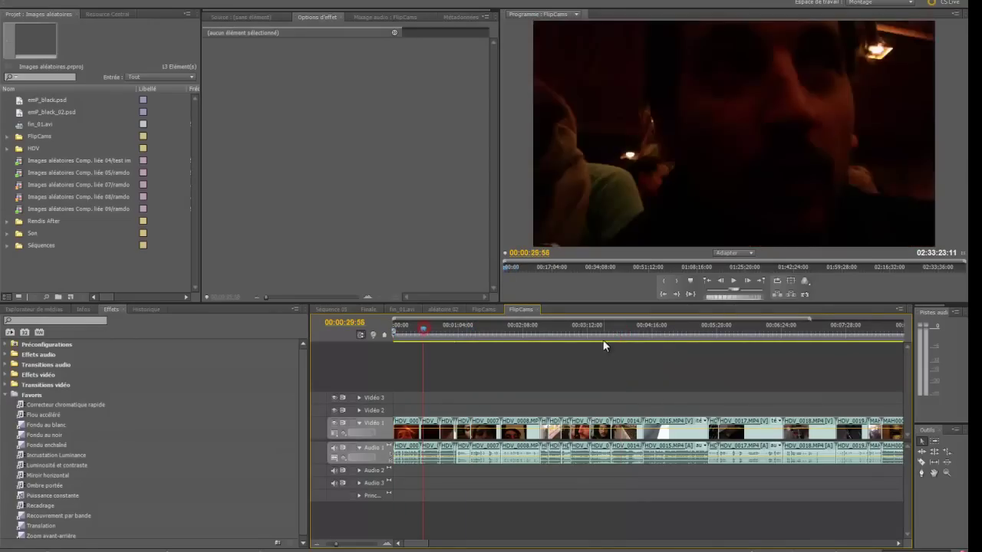
left_click(616, 332)
left_click(817, 338)
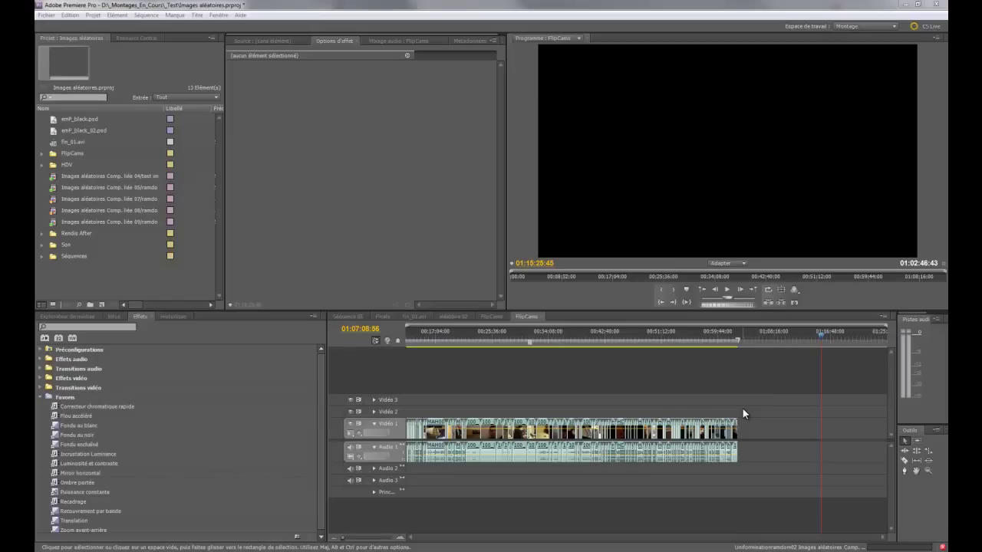
Paste the copied logo, slogan and black video clips after the last clip of the FlipCams sequence
left_click(748, 388)
key("ctrl+v")
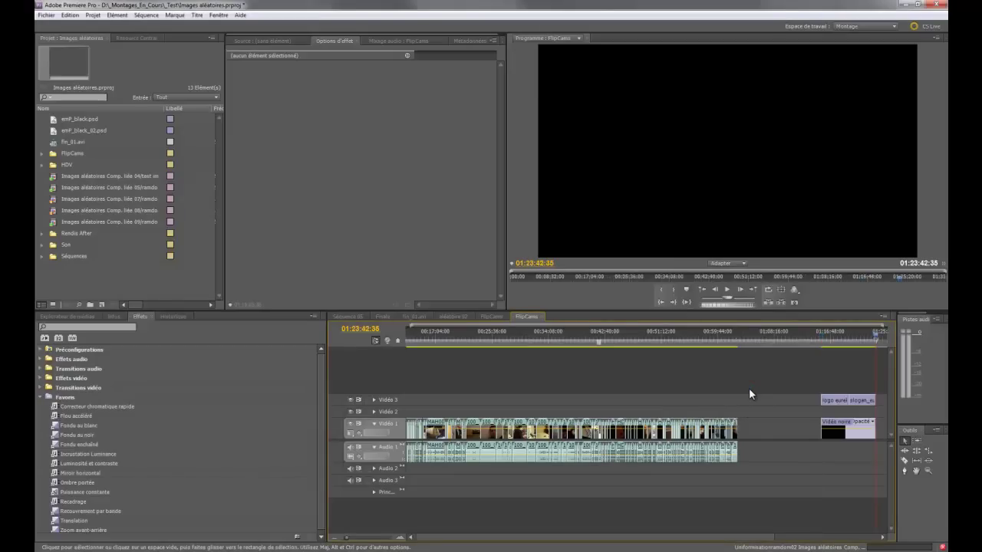
left_click_drag(835, 380, 776, 436)
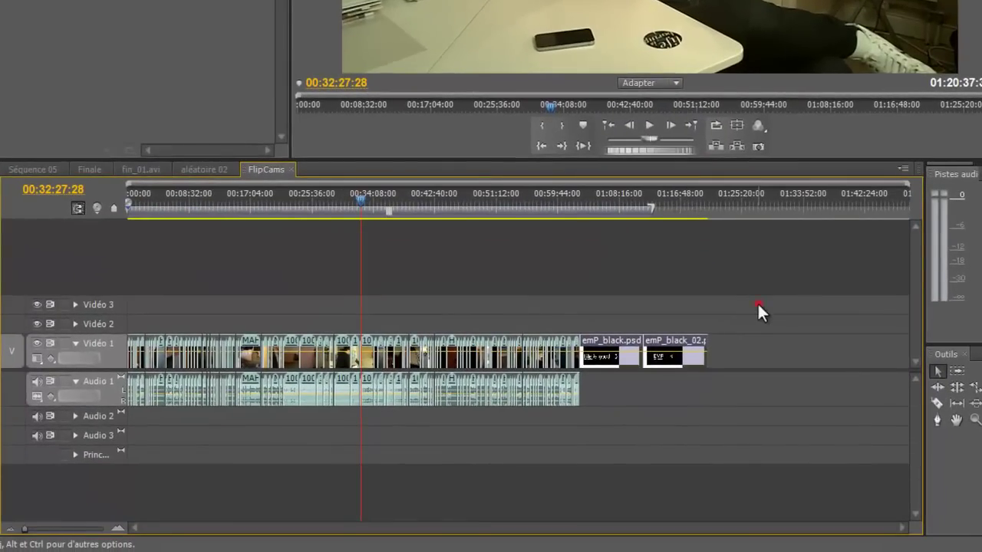
Replace all clips in the FlipCams sequence with an After Effects composition and return to that sequence
left_click_drag(757, 303, 122, 427)
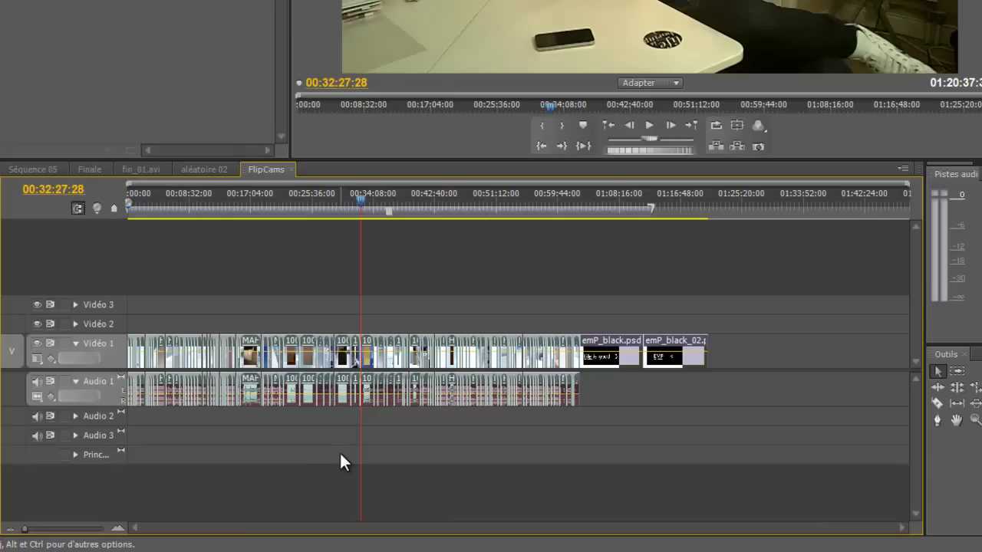
right_click(592, 358)
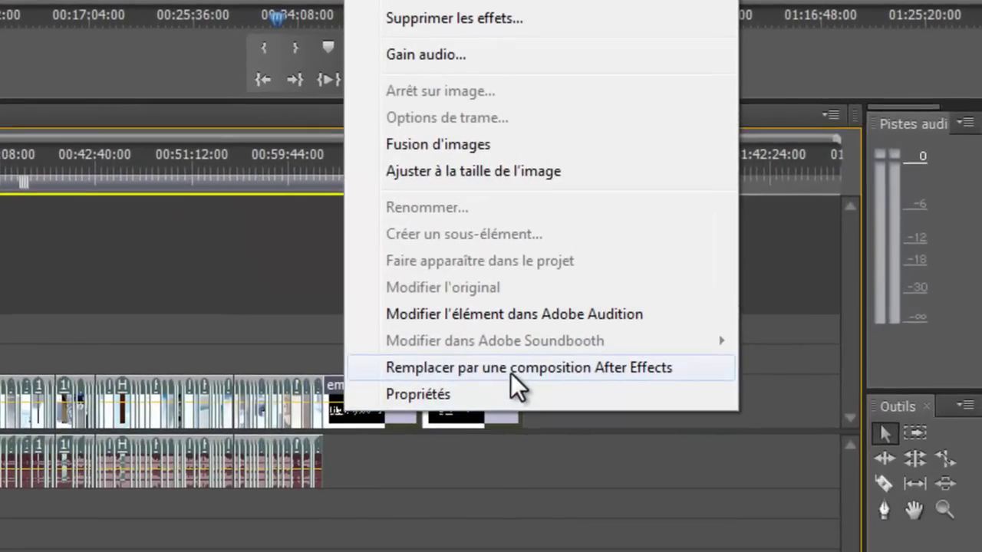
left_click(511, 368)
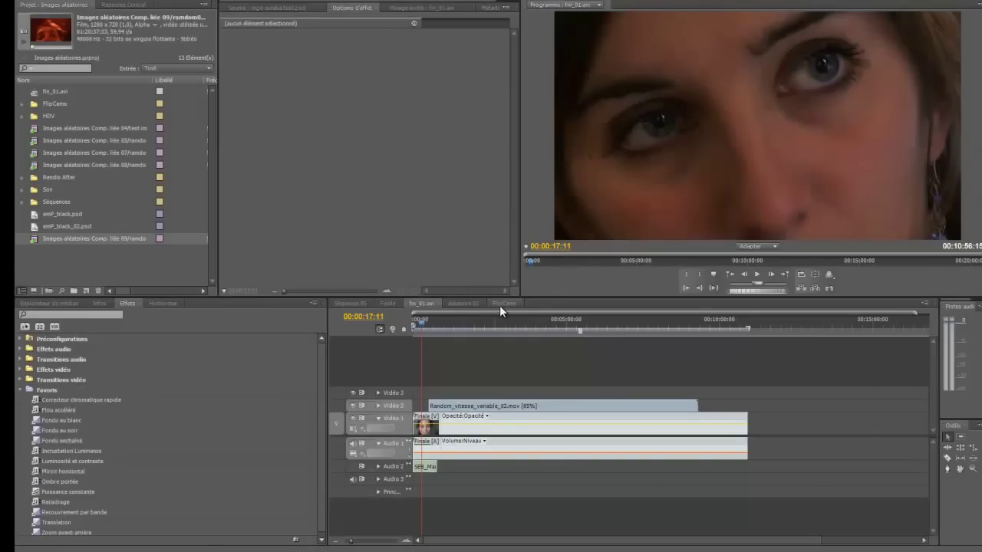
left_click(502, 304)
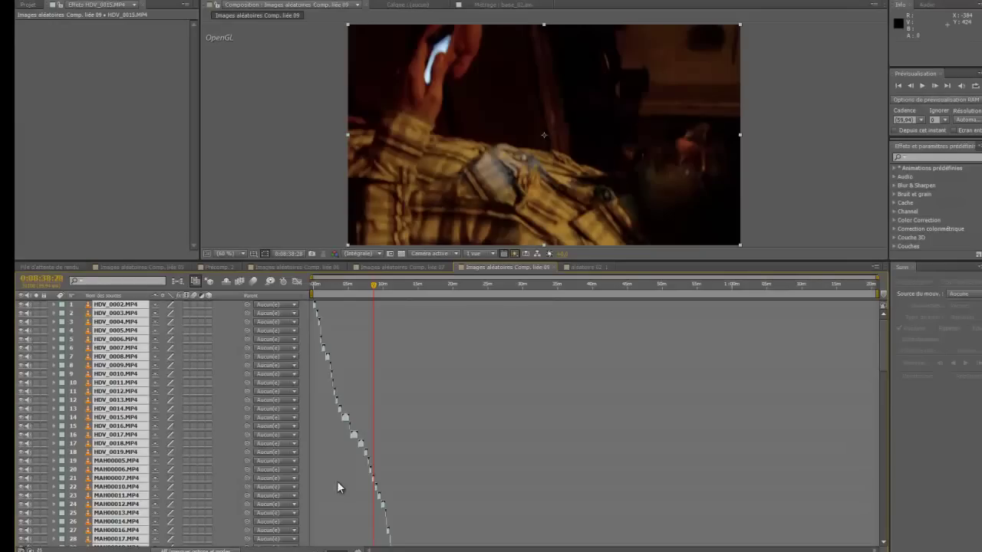
In After Effects, pre-compose all layers of Images aléatoires Comp. liée 09 into a composition named image aleatoireX, transferring all attributes
left_click_drag(880, 328, 872, 306)
key("ctrl+shift+c")
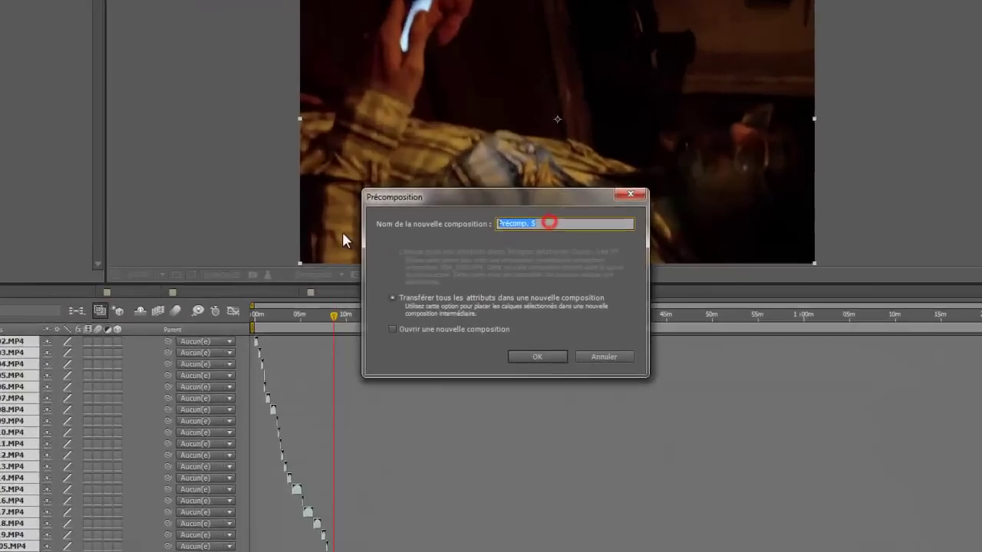
key("BackSpace")
type("ge aletr")
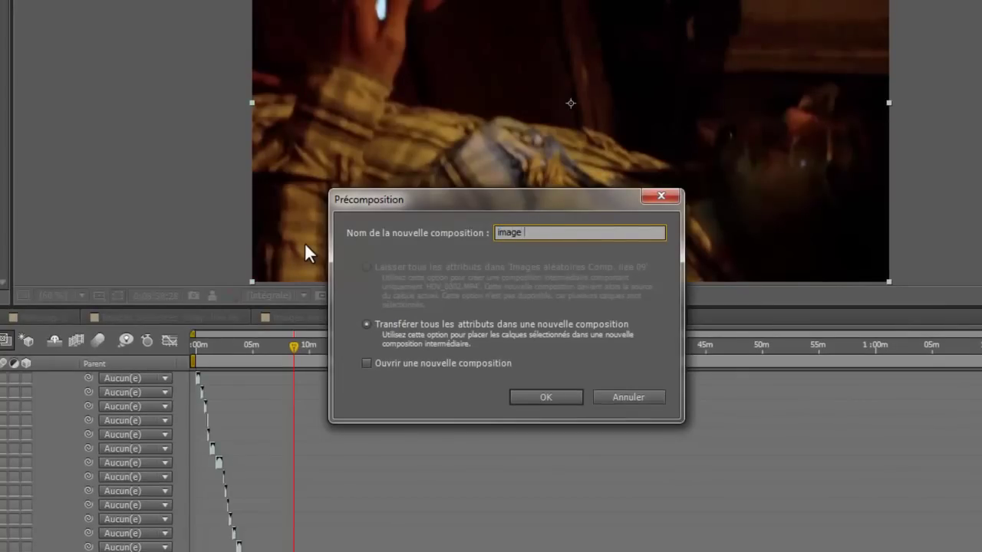
key("BackSpace")
key("BackSpace")
type("atoire")
key("Return")
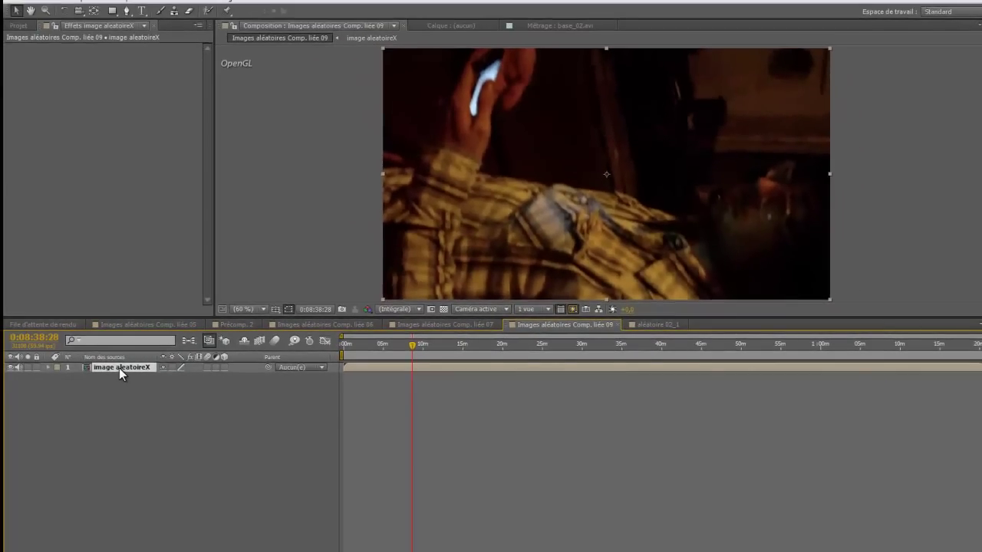
Check the image aleatoireX layer's footage at several points in time, ending at 0:05:29:32
left_click(442, 342)
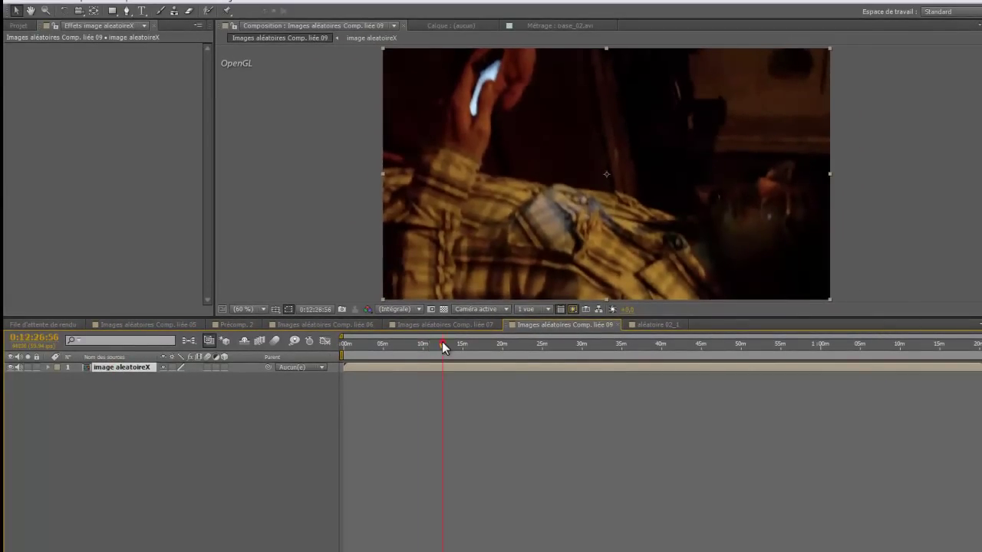
left_click(543, 348)
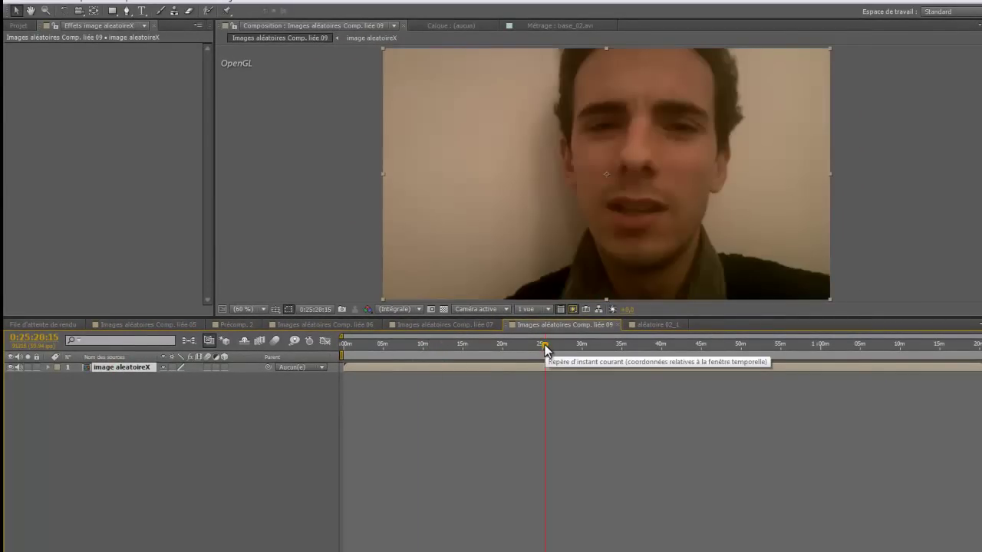
left_click(386, 349)
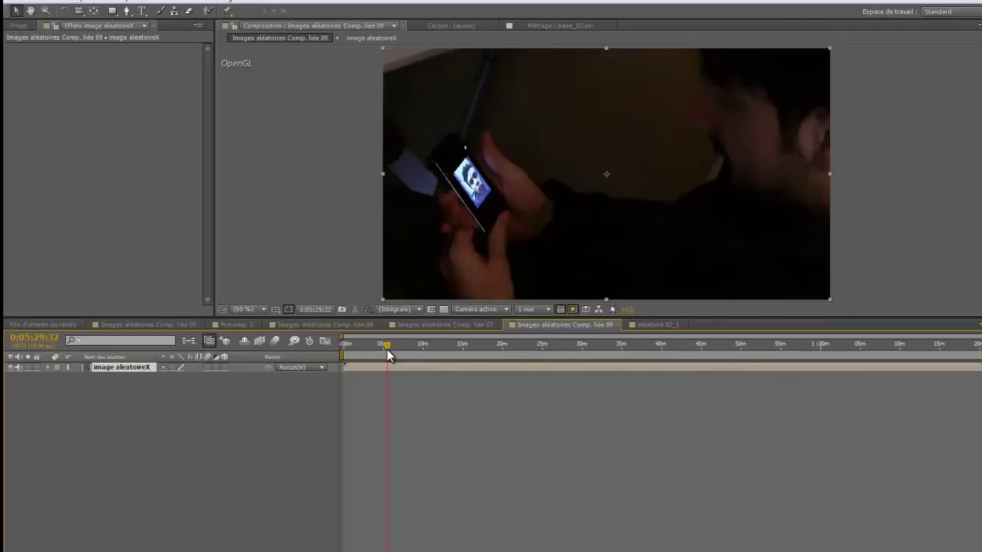
Enable time remapping (Remappage temporel) on the image aleatoireX layer
right_click(116, 368)
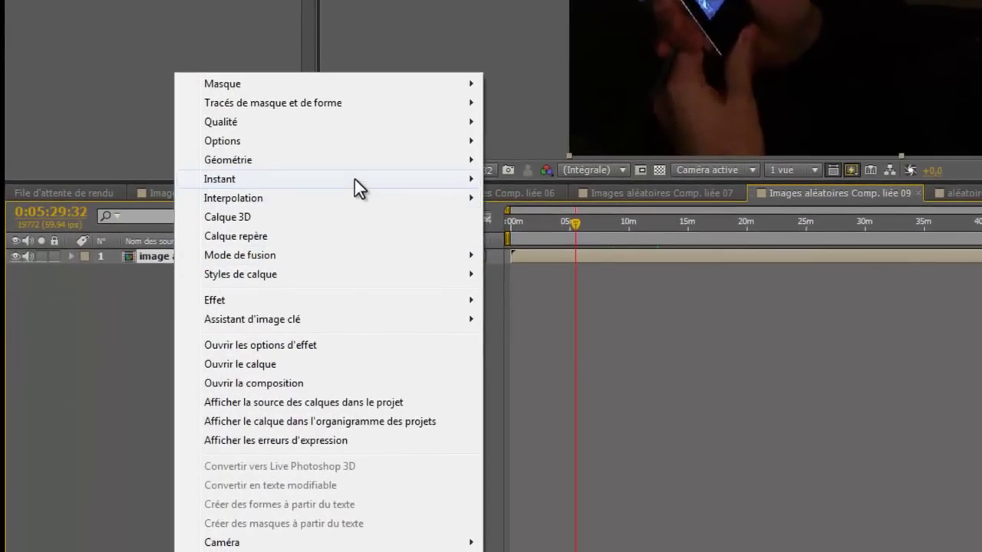
mouse_move(354, 179)
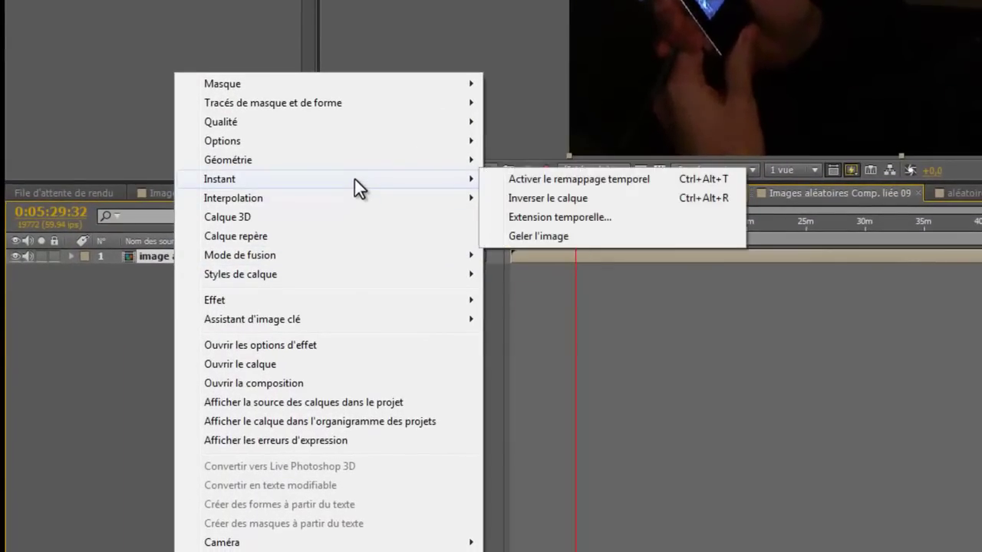
left_click(519, 182)
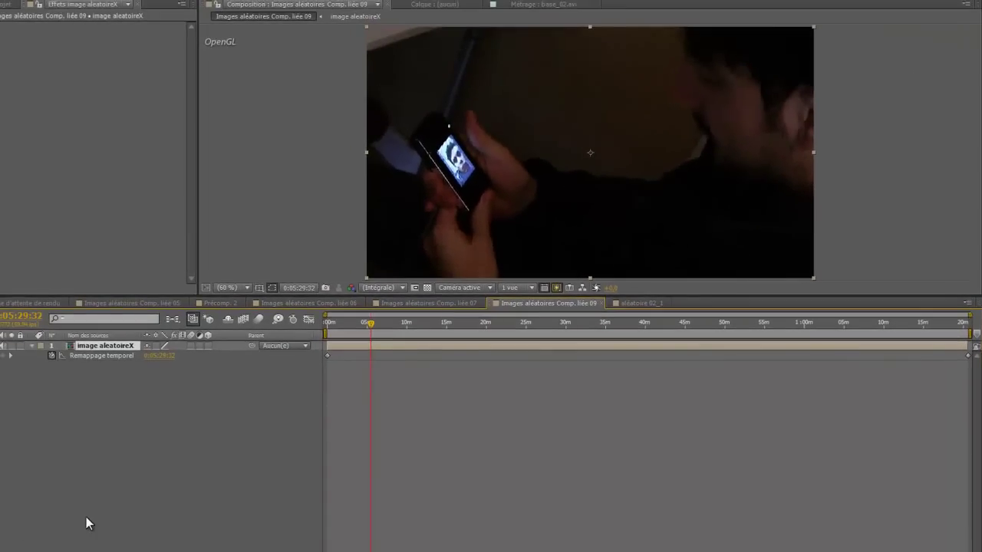
Display the time remapping curve of image aleatoireX in the graph editor and inspect its start keyframe
left_click(307, 319)
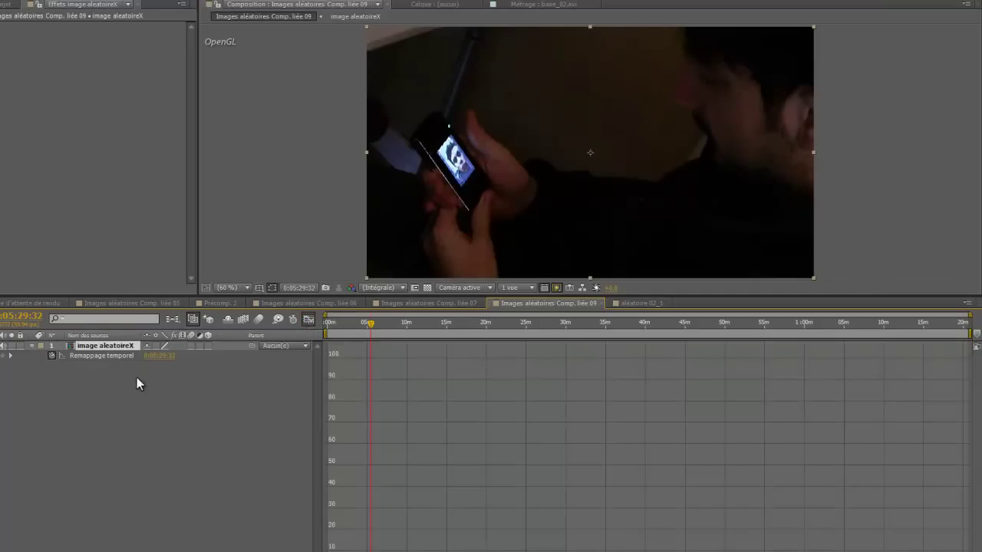
left_click(104, 358)
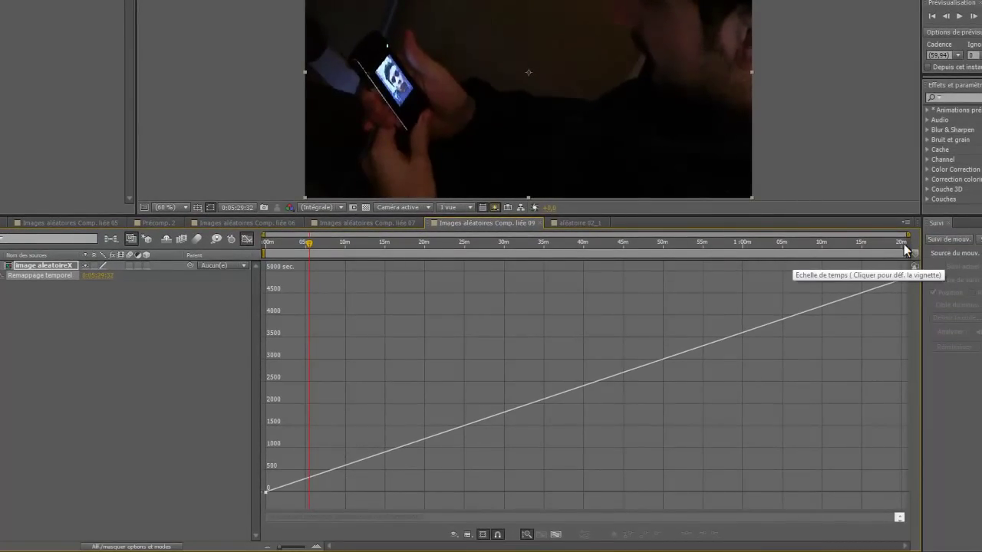
left_click(266, 491)
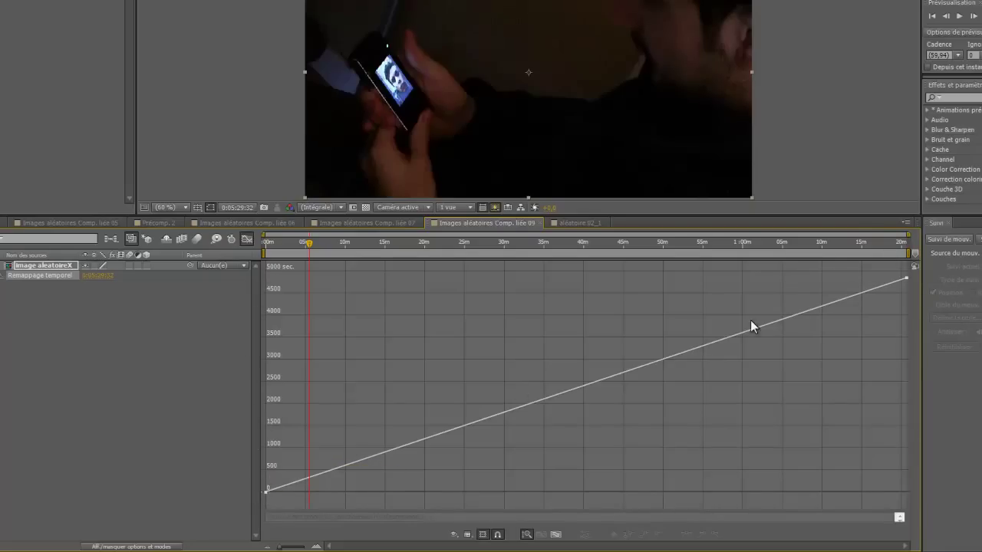
Add a time remapping keyframe at 0:05:29:32, raise it to about 1460 seconds, and smooth the first two keyframes
left_click(316, 477, "ctrl")
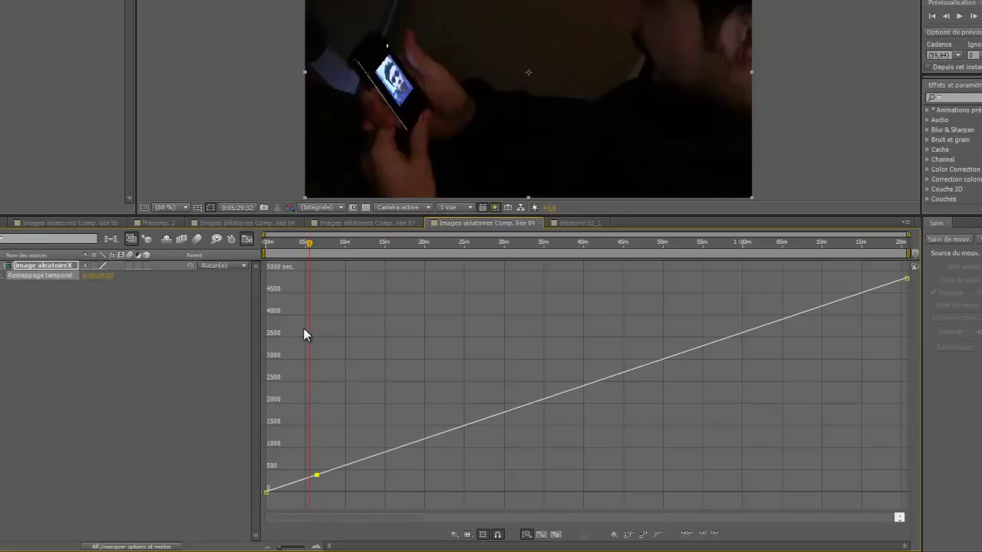
left_click(316, 476)
left_click(317, 476)
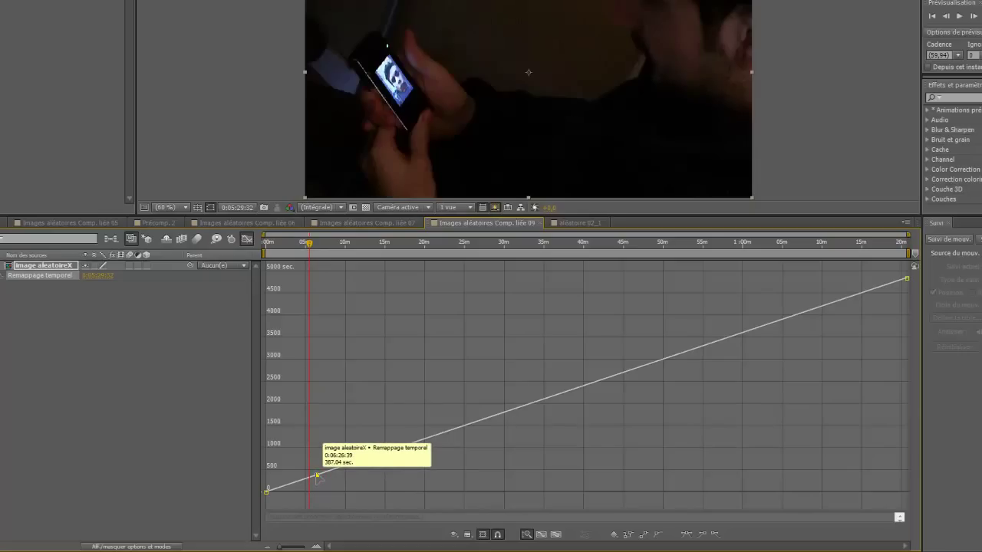
left_click_drag(317, 477, 313, 425)
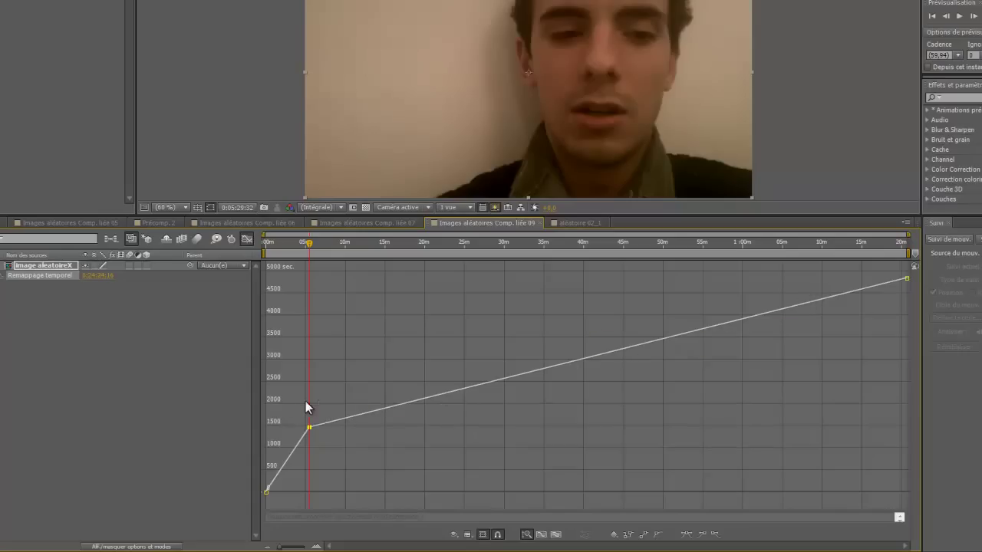
left_click_drag(334, 400, 237, 509)
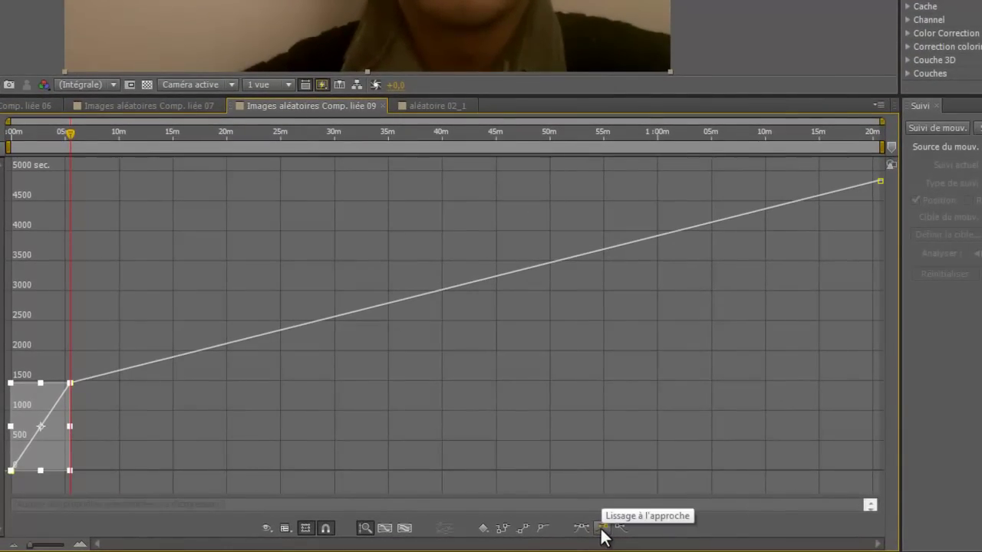
left_click(542, 527)
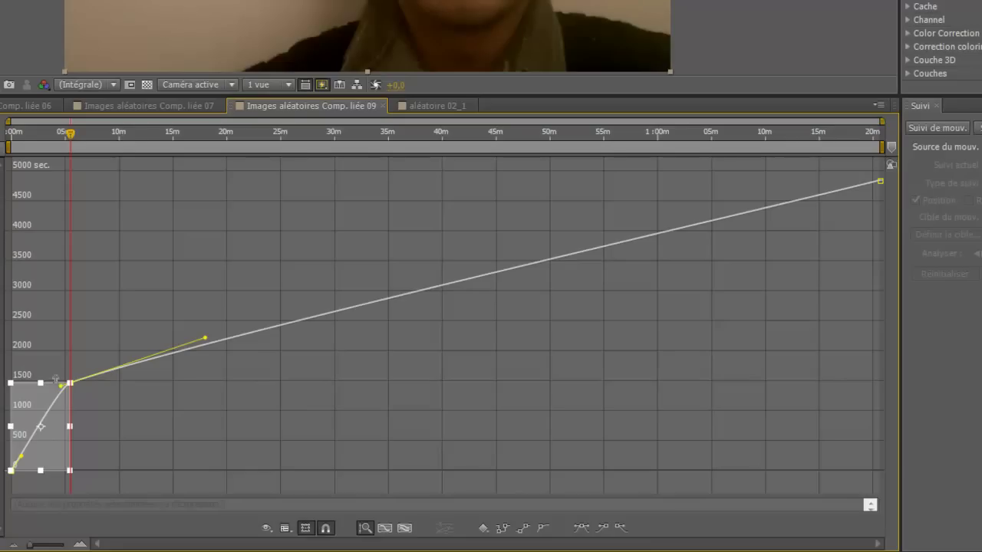
Undo the time remapping curve edits back to the original straight line and leave the graph editor
key("ctrl+z")
key("ctrl+z")
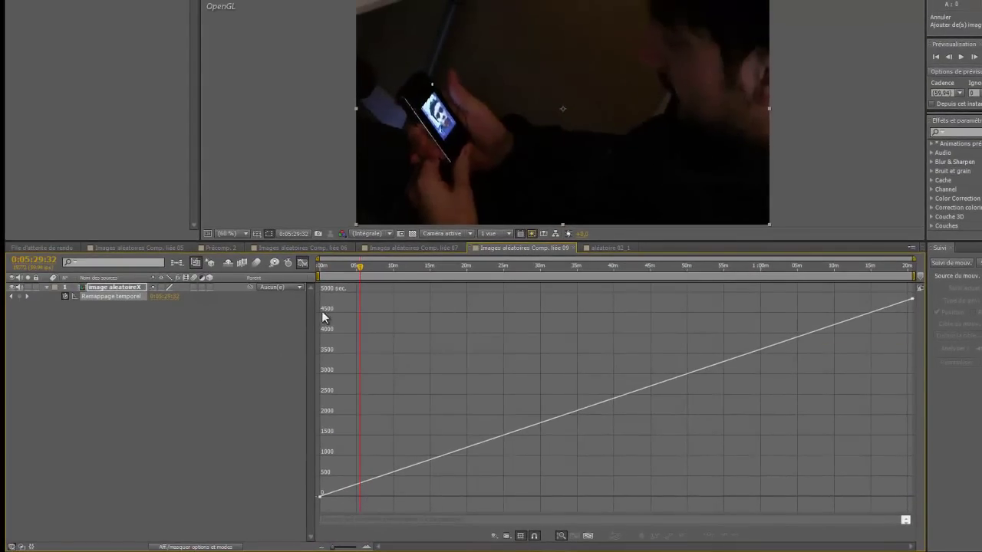
left_click(303, 263)
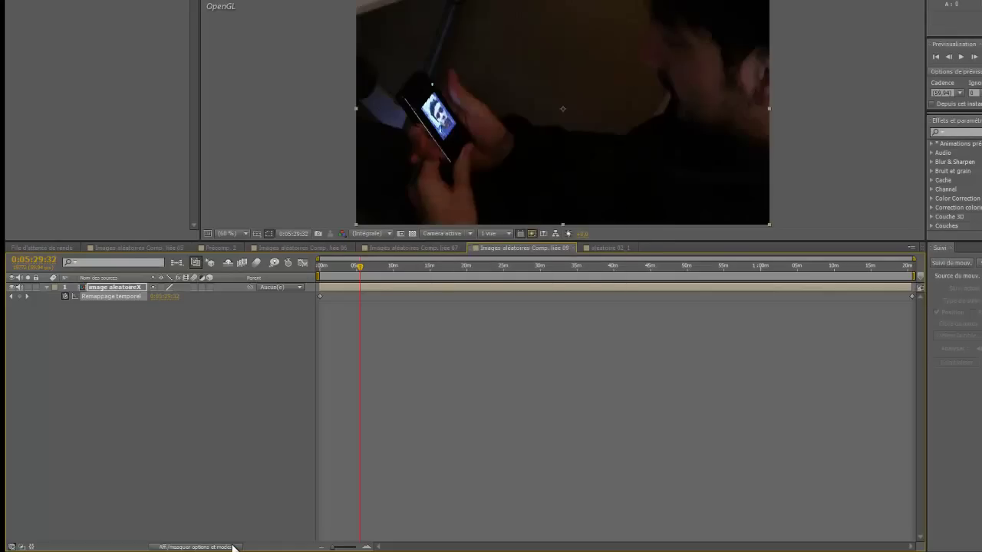
Add an expression to the Remappage temporel property of image aleatoireX, keeping the default timeRemap code
mouse_move(519, 551)
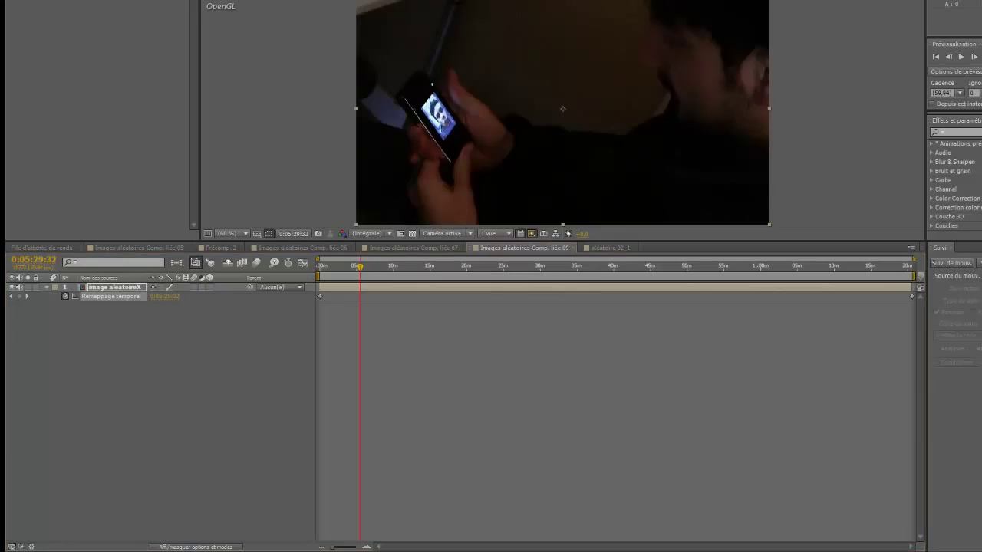
left_click(64, 296, "alt")
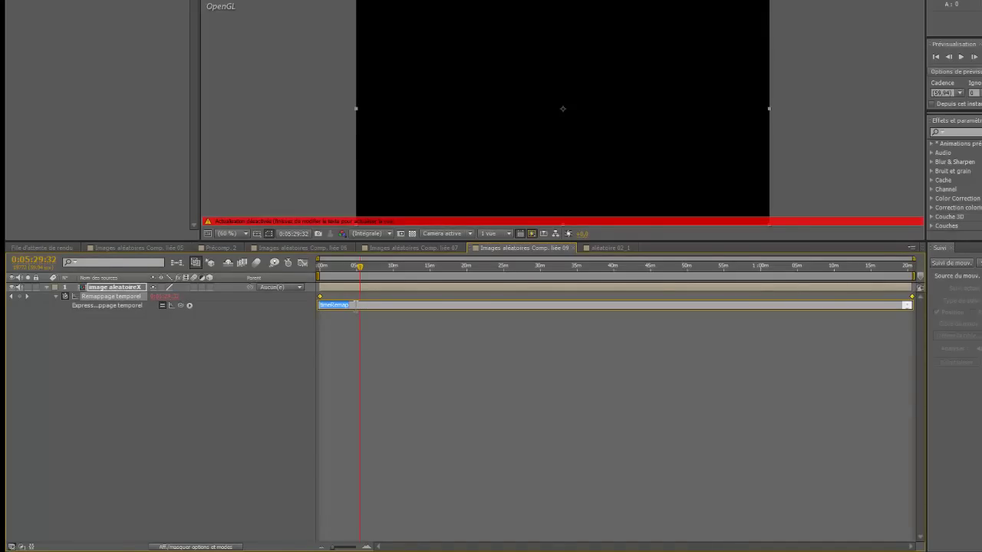
key("KP_Enter")
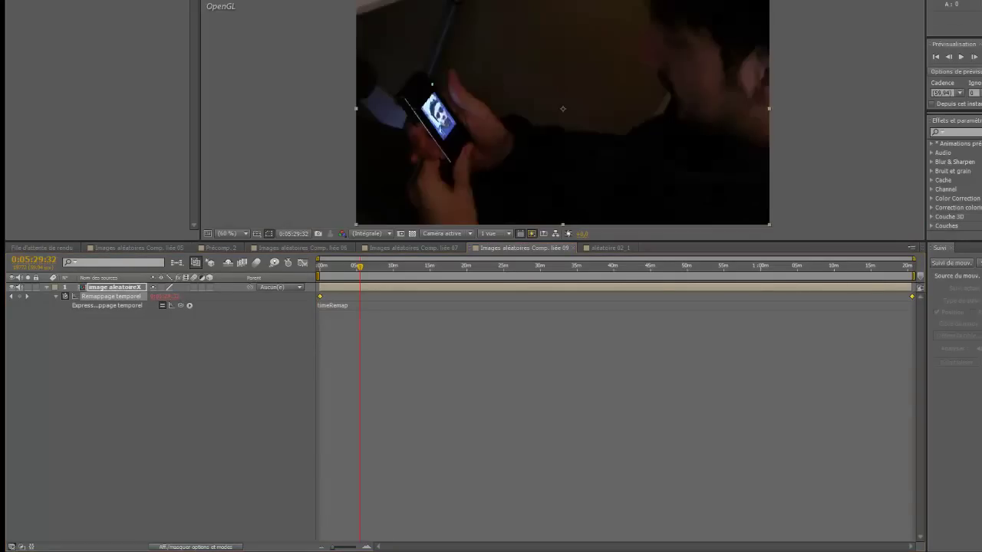
Copy the "Time Remap: Jump Cuts" code from the text document and paste it as the Remappage temporel expression
key("alt+Tab")
left_click(451, 369)
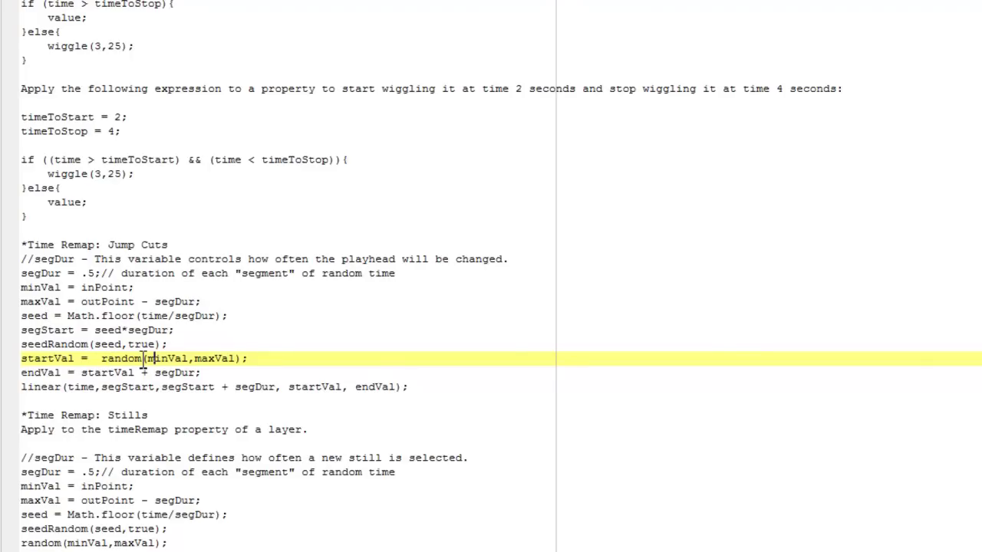
left_click(441, 390)
left_click_drag(227, 348, 21, 259)
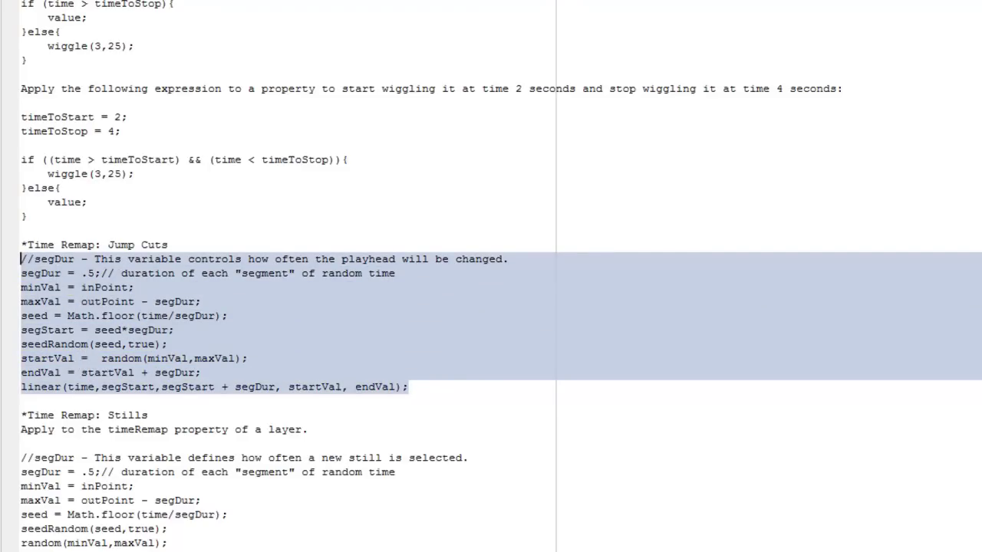
left_click(115, 210)
left_click(503, 281)
type("linear(time,segStart,segStart + segDur, startVal, endVal);")
left_click(640, 421)
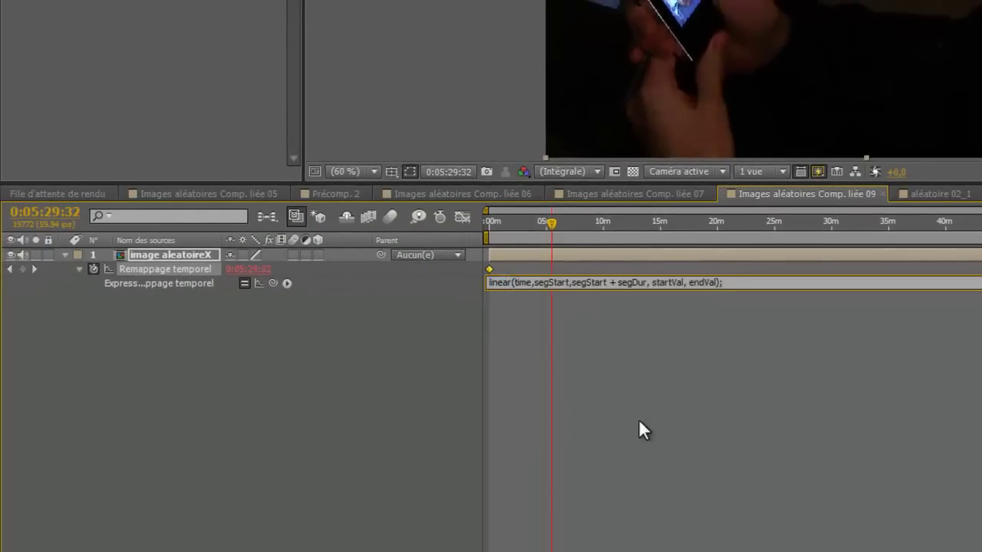
left_click(805, 379)
left_click(591, 283)
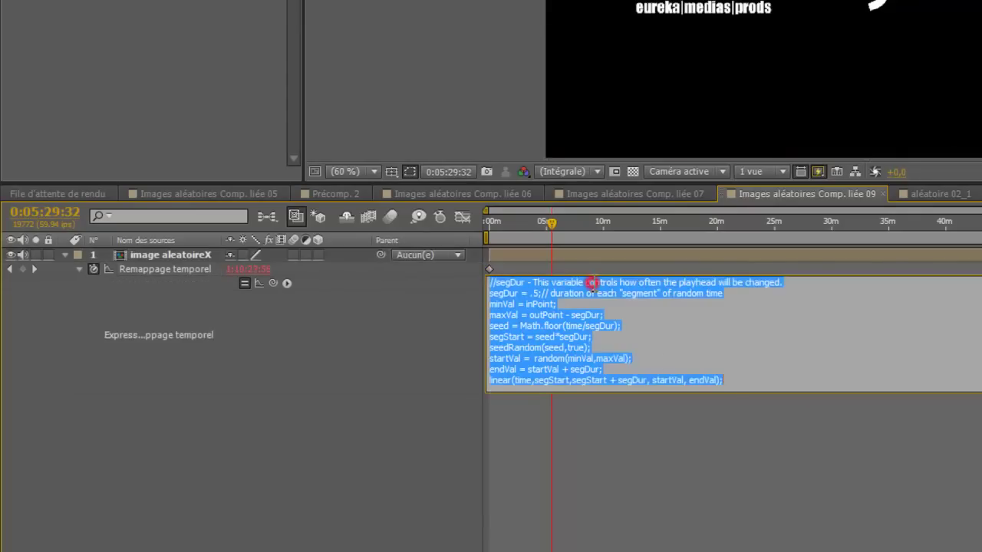
left_click(504, 325)
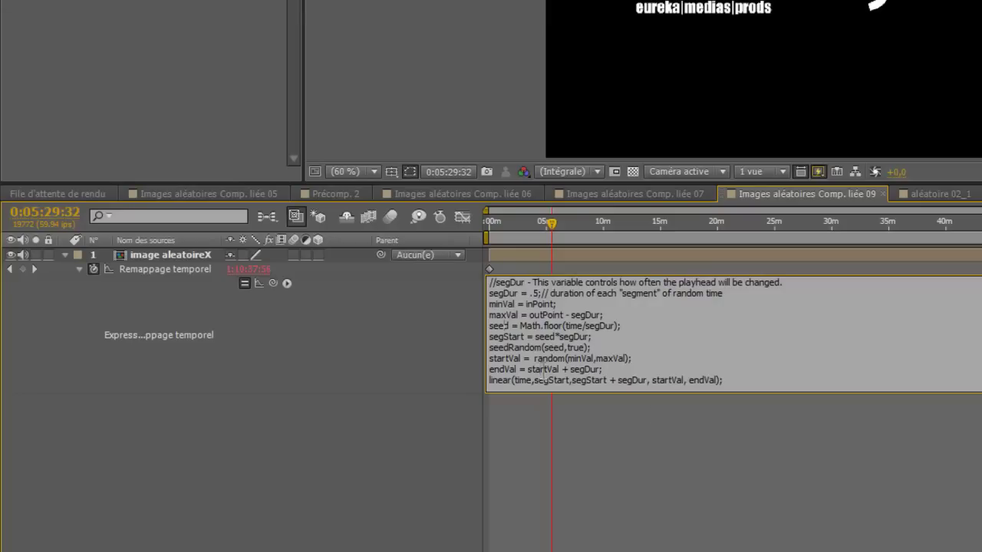
Switch to the Windows calculator (Calculatrice) and compute 1/25*8, the segment duration in seconds
key("alt+Tab")
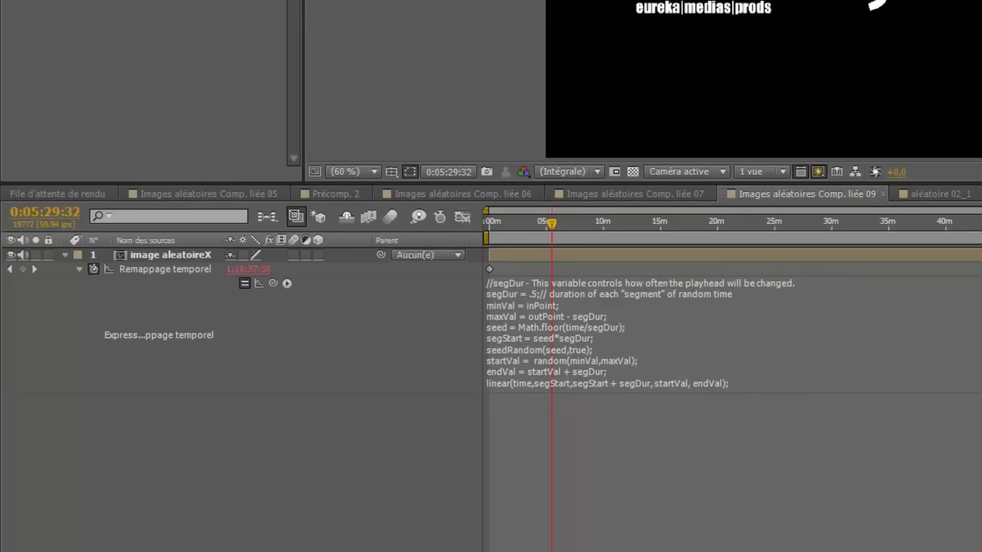
key("alt+Tab")
key("alt+Tab")
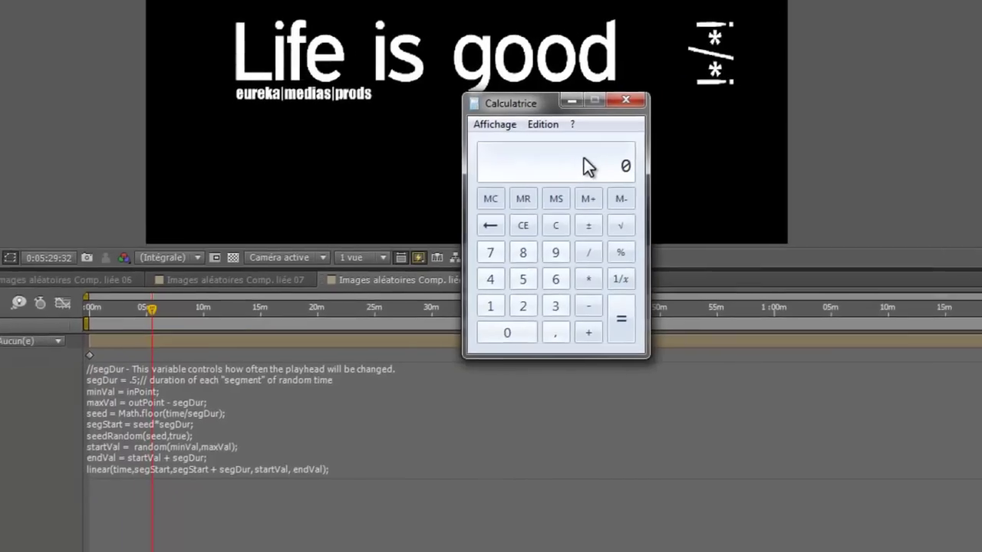
key("1")
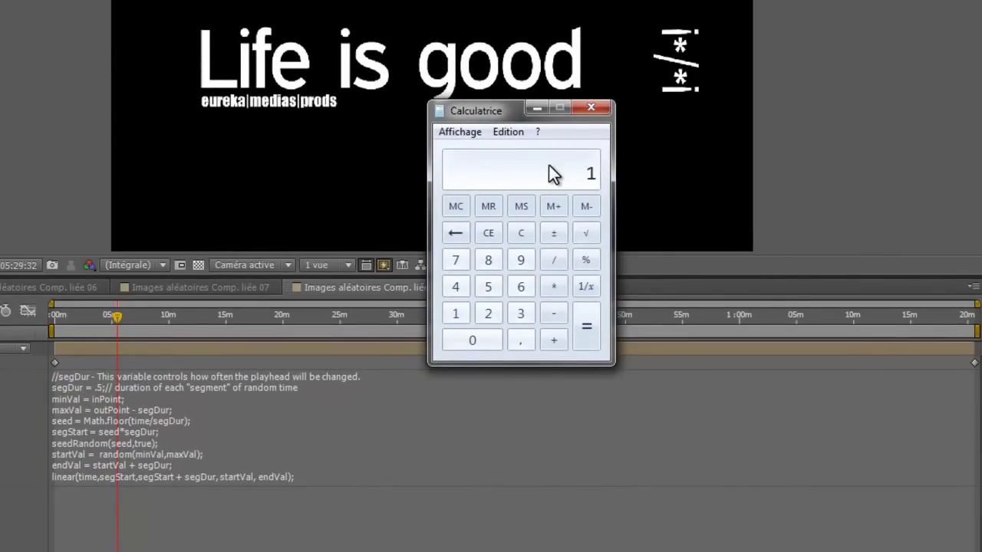
key("slash")
type("25")
key("Return")
type("*8")
key("Return")
Set segDur to .32 in the Jump Cuts expression on Remappage temporel
left_click(100, 387)
left_click(100, 387)
key("BackSpace")
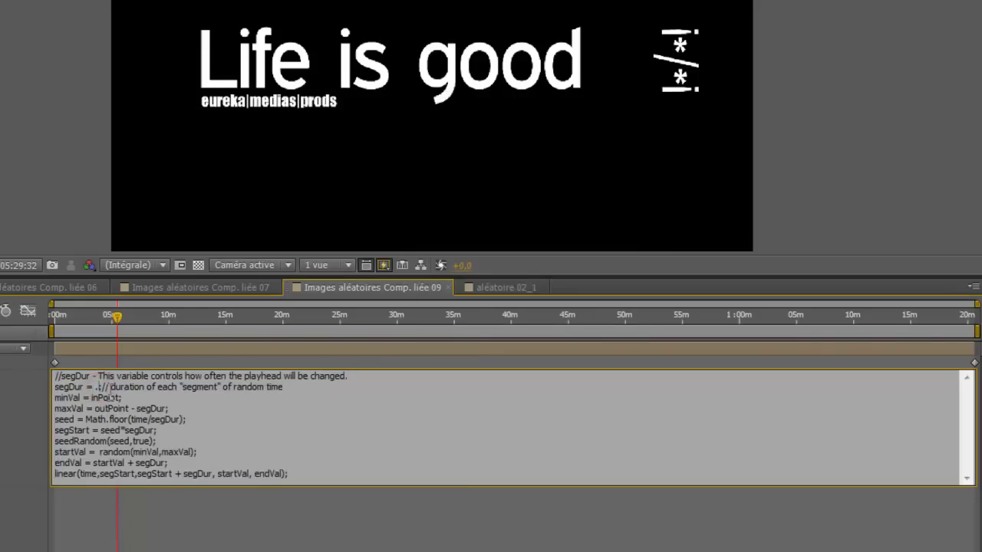
type("32")
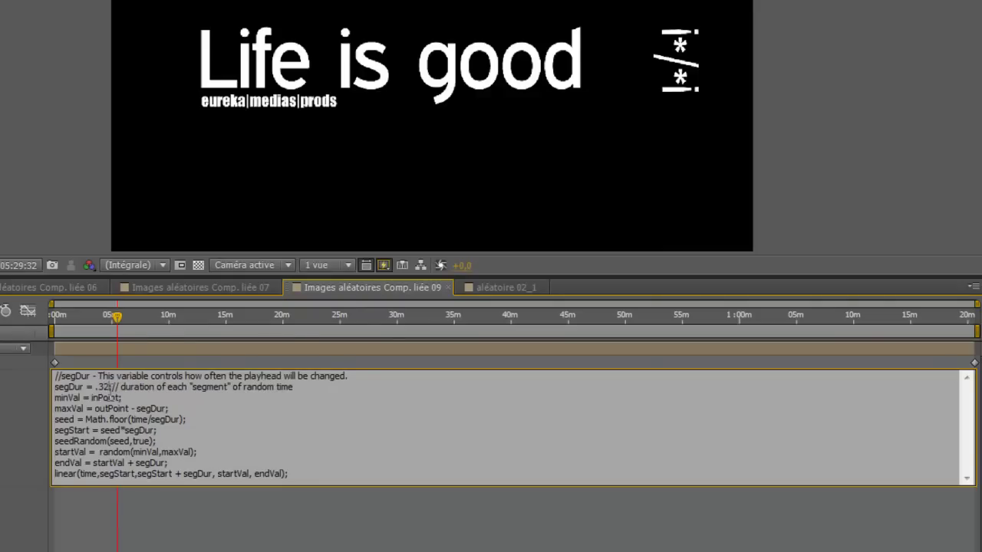
left_click(170, 497)
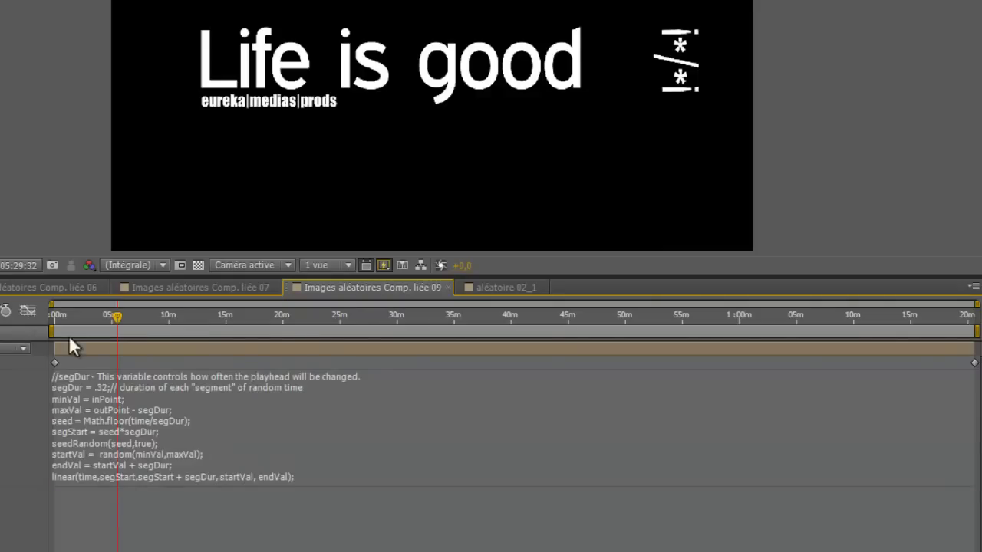
Return the current time to 0:00:00:00 and preview the random jump cuts in the composition
left_click(81, 318)
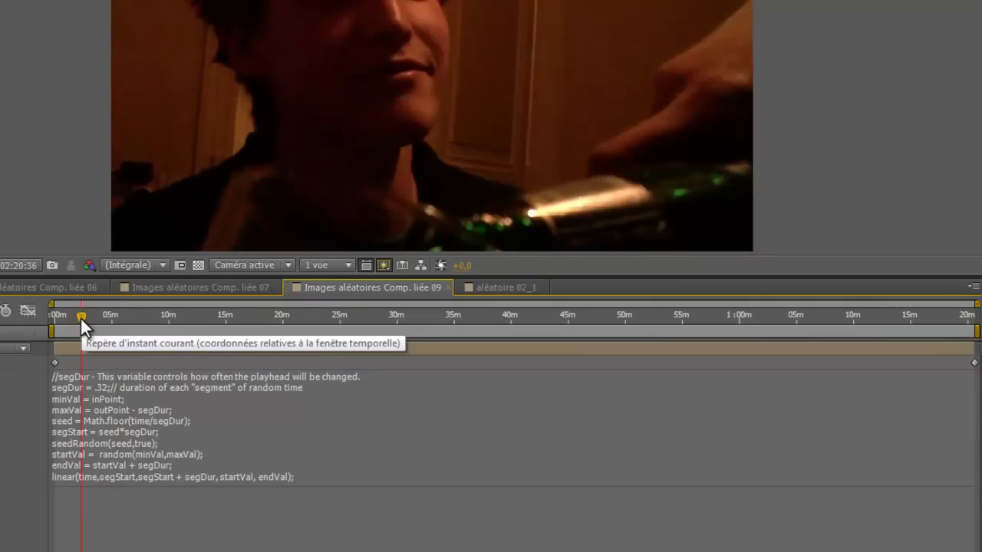
left_click_drag(80, 317, 35, 312)
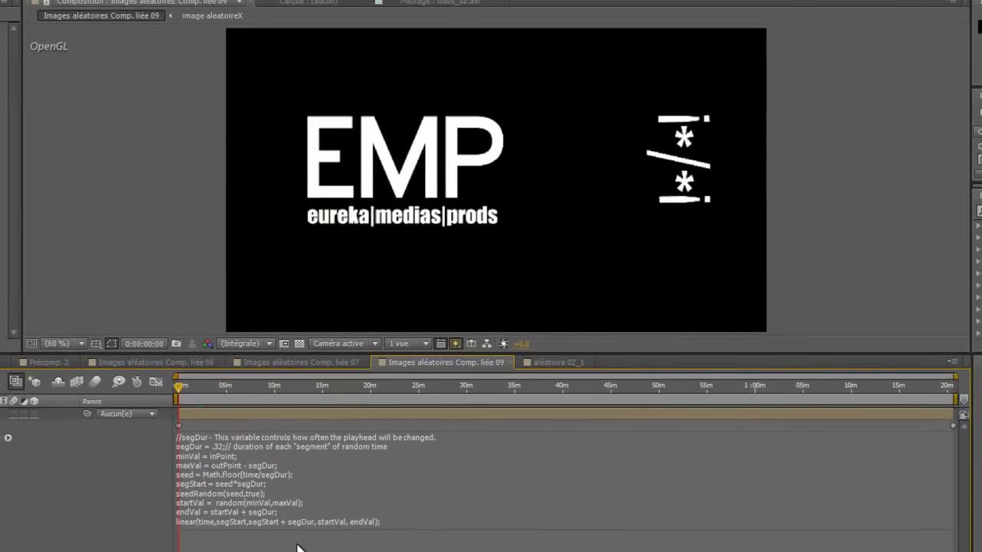
key("KP_0")
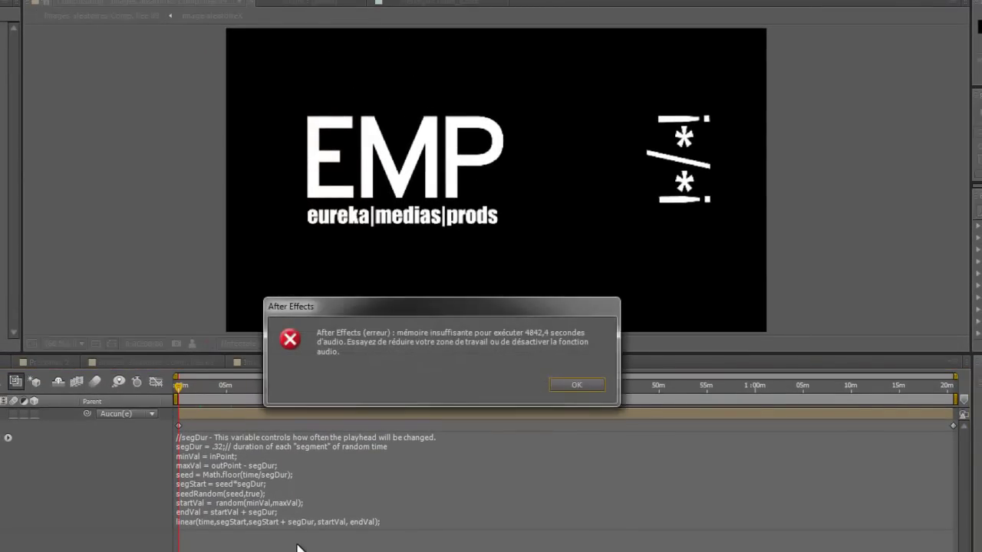
key("Return")
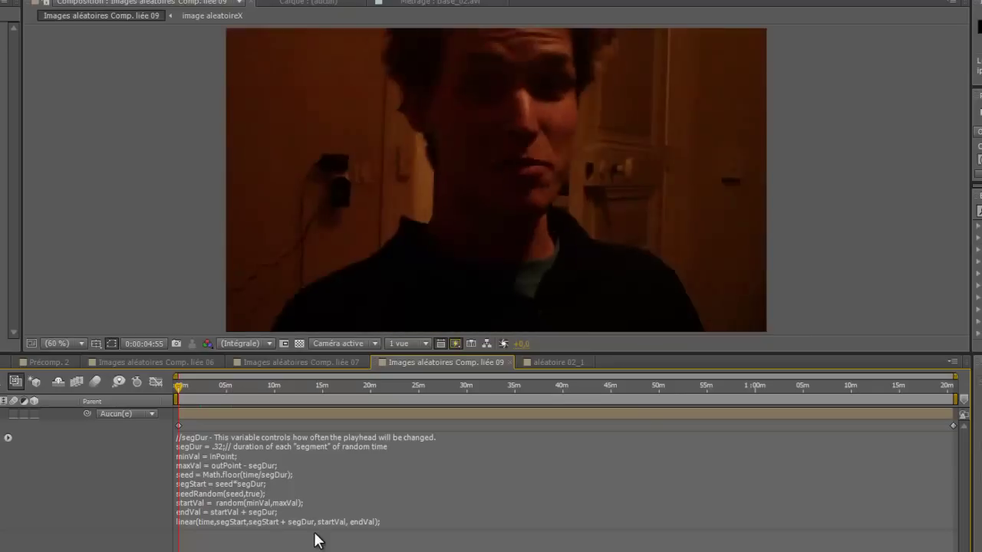
key("space")
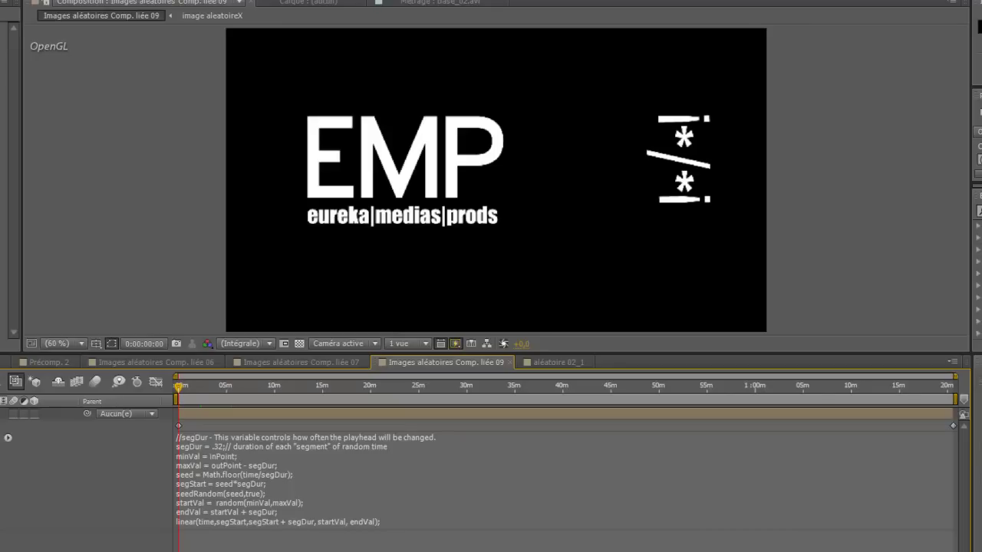
Replace the time remapping expression with the "Time Remap: Stills" code copied from the text document
key("alt+Tab")
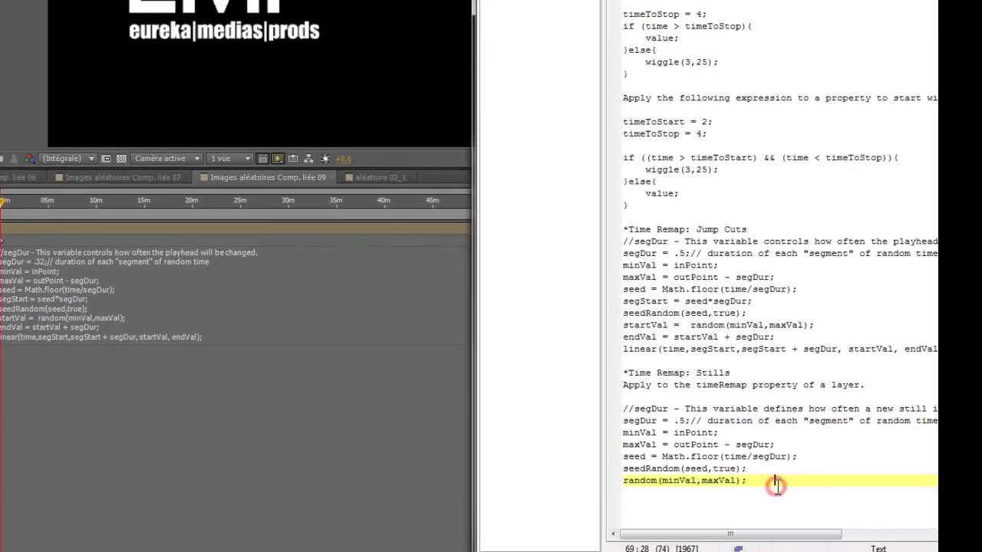
left_click_drag(774, 485, 622, 409)
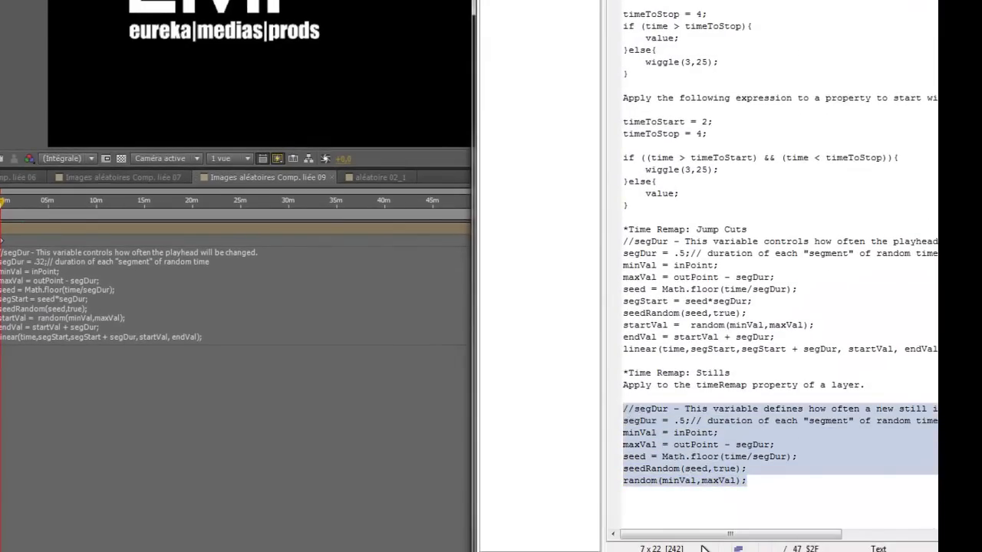
left_click(120, 321)
left_click_drag(247, 333, 0, 251)
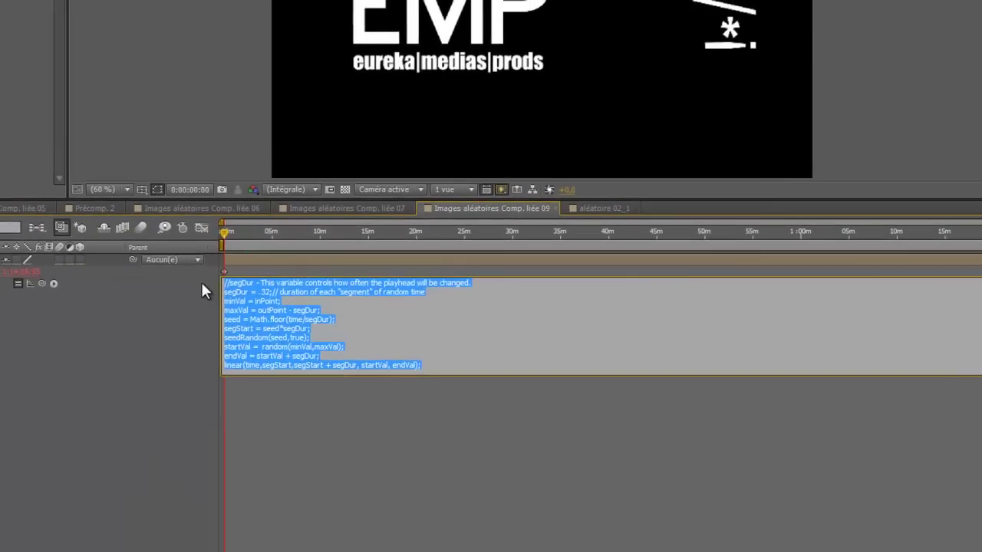
type("//segDur - This variable defines how often a new still is selected. segDur = .5;// duration of each \"segment\" of random time minVal = inPoint; maxVal = outPoint - segDur; seed = Math.floor(time/segDur); seedRandom(seed,true); random(minVal,maxVal);")
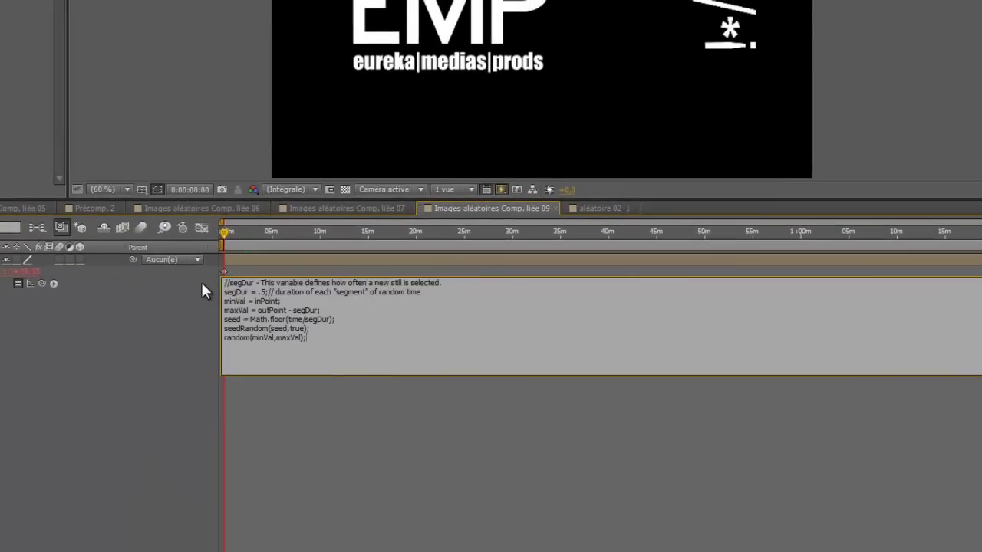
Change segDur to .32 in the Stills expression
double_click(263, 293)
type(".32")
left_click(353, 498)
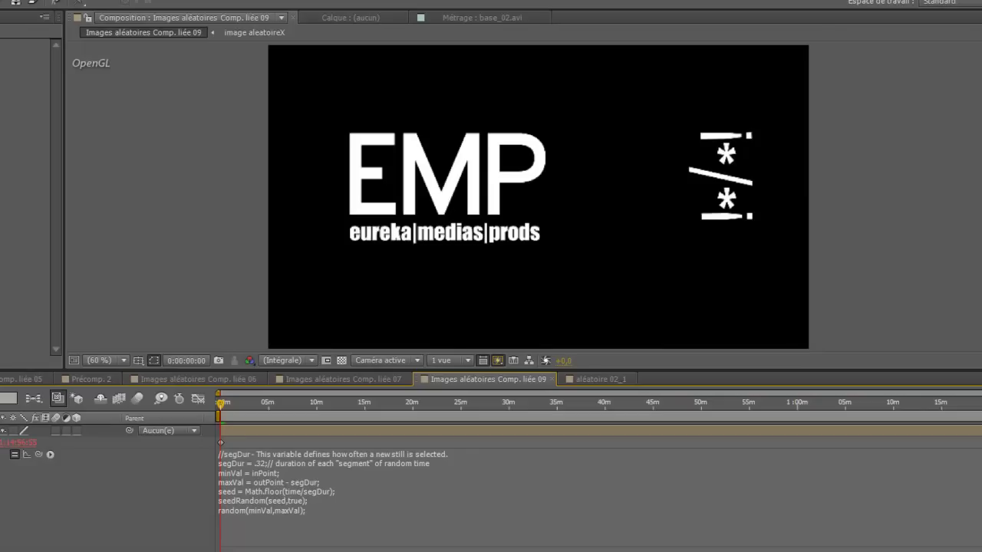
Restore the Jump Cuts expression with segDur = .32 on the time remapping and save the project
left_click(307, 533)
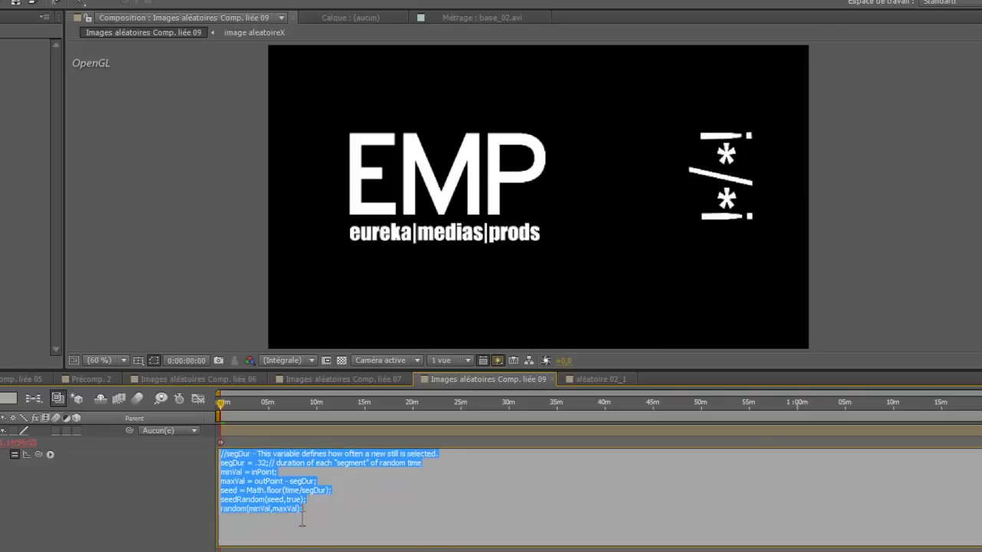
key("KP_Enter")
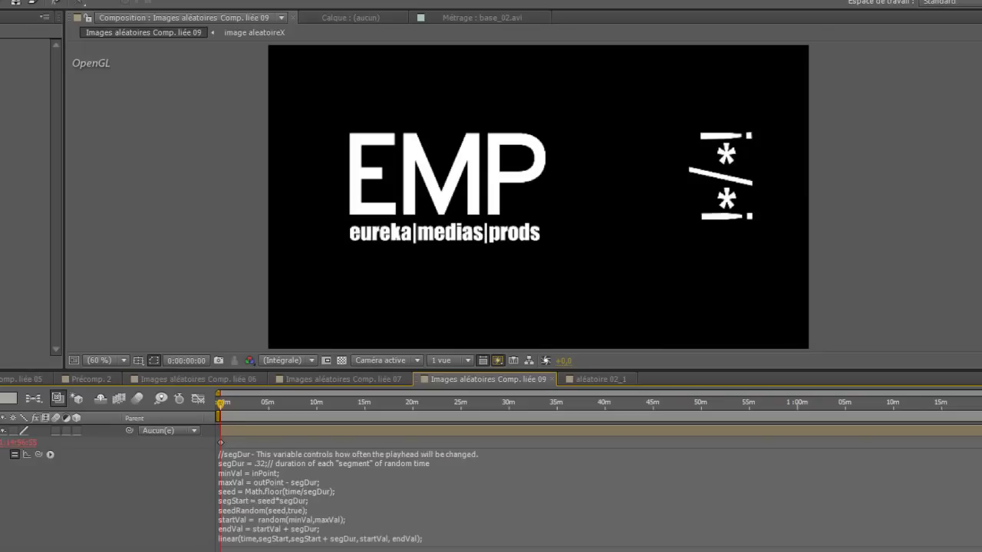
left_click(281, 403)
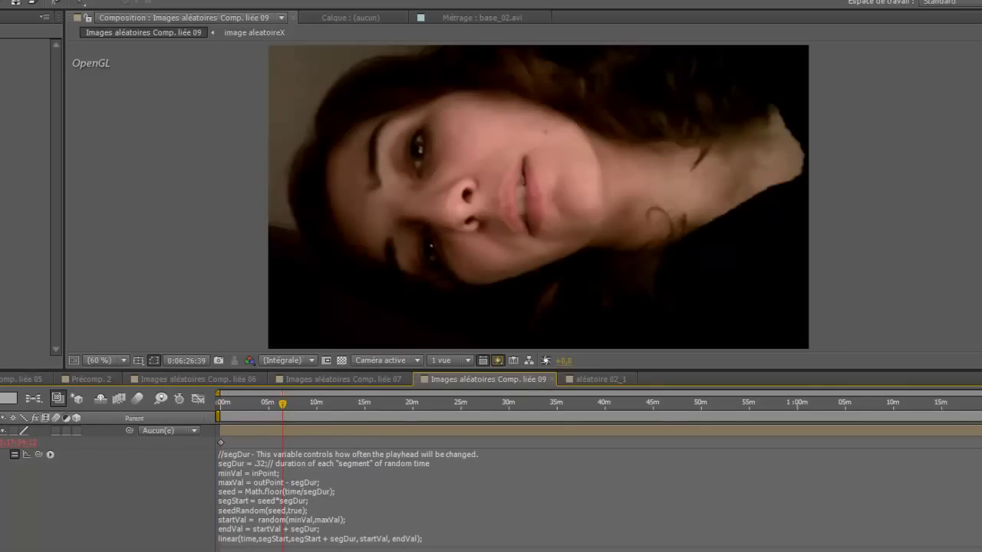
key("ctrl+s")
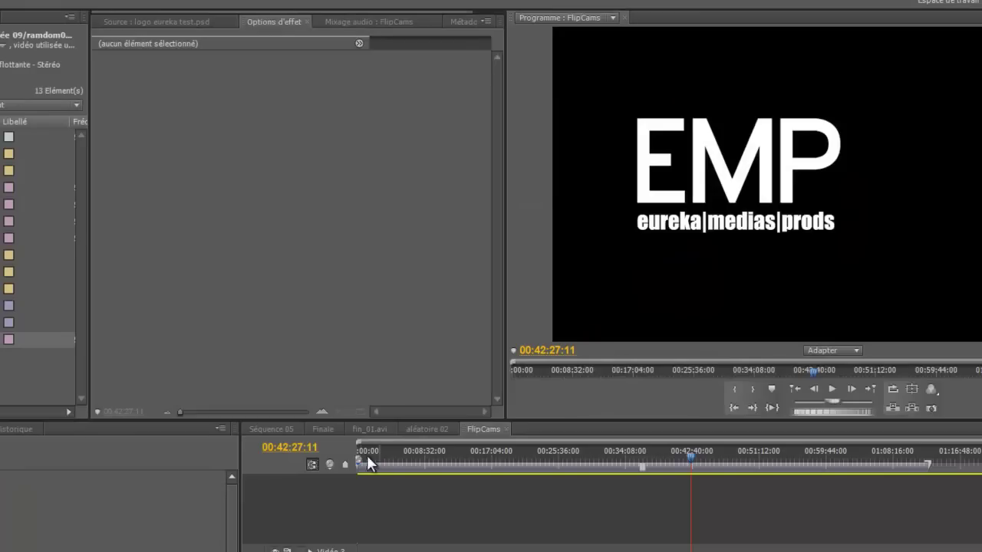
Switch to Premiere Pro and play the FlipCams sequence from its start to check the linked composition
left_click_drag(368, 457, 323, 461)
key("space")
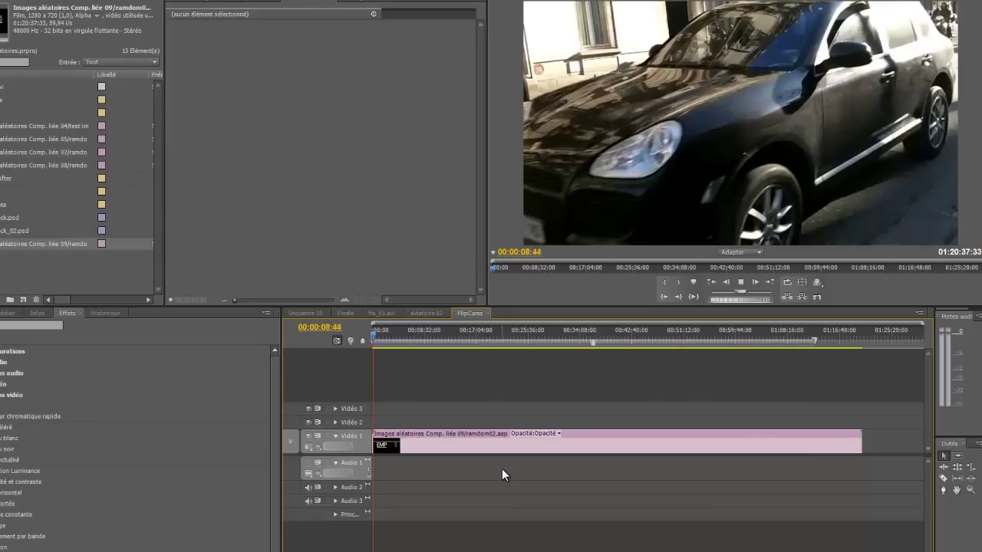
key("space")
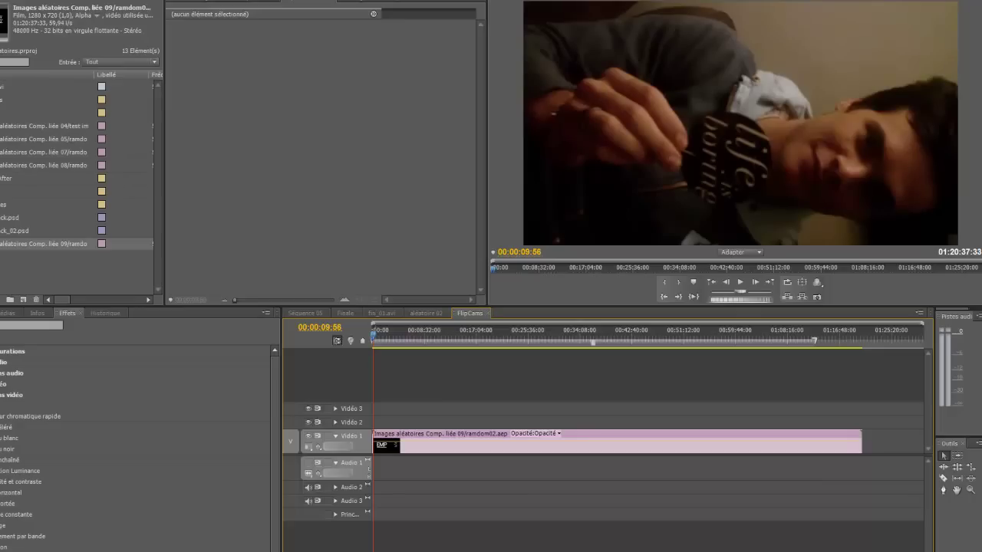
Open the fin_01.avi sequence and play it from the start
left_click(380, 315)
left_click_drag(381, 332, 347, 337)
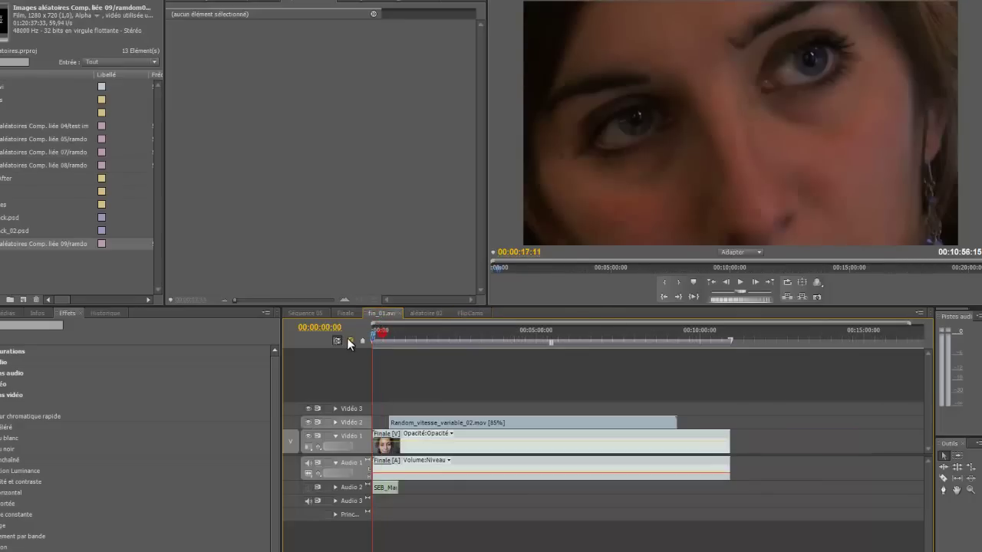
key("space")
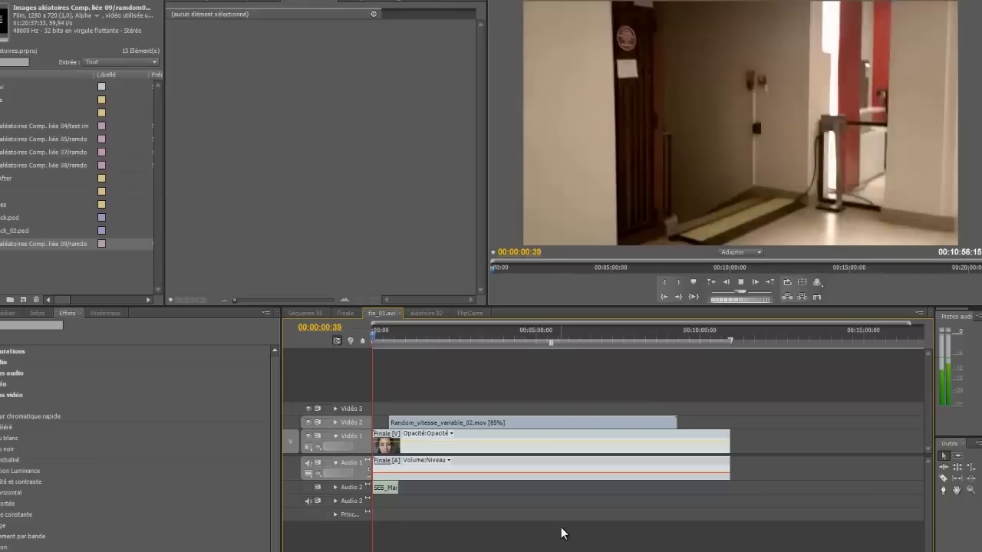